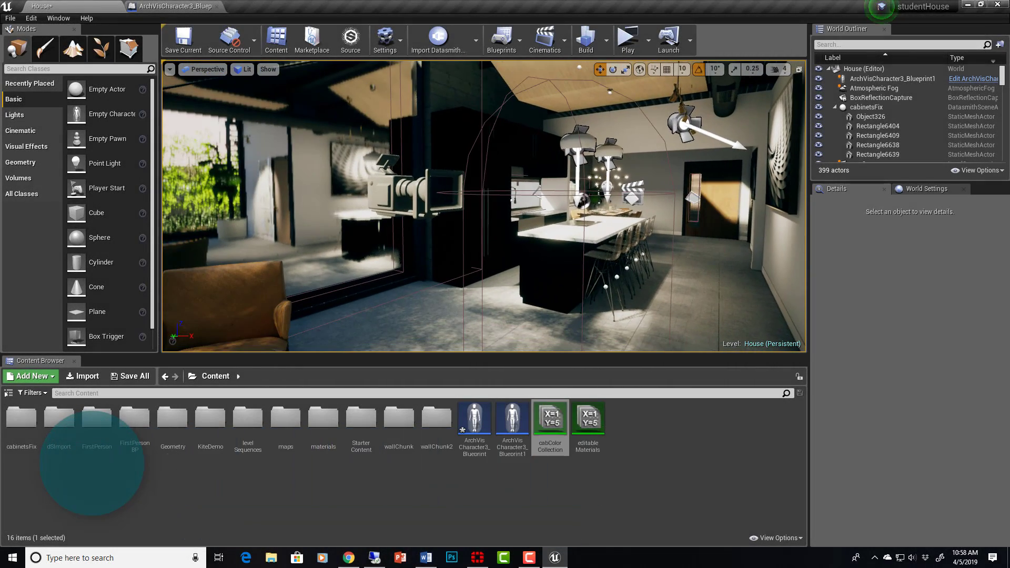
Step: Toggle Game View (G), look toward the living room, play-test the House level briefly, then open Viewport Options
key("g")
right_click_drag(663, 292, 757, 292)
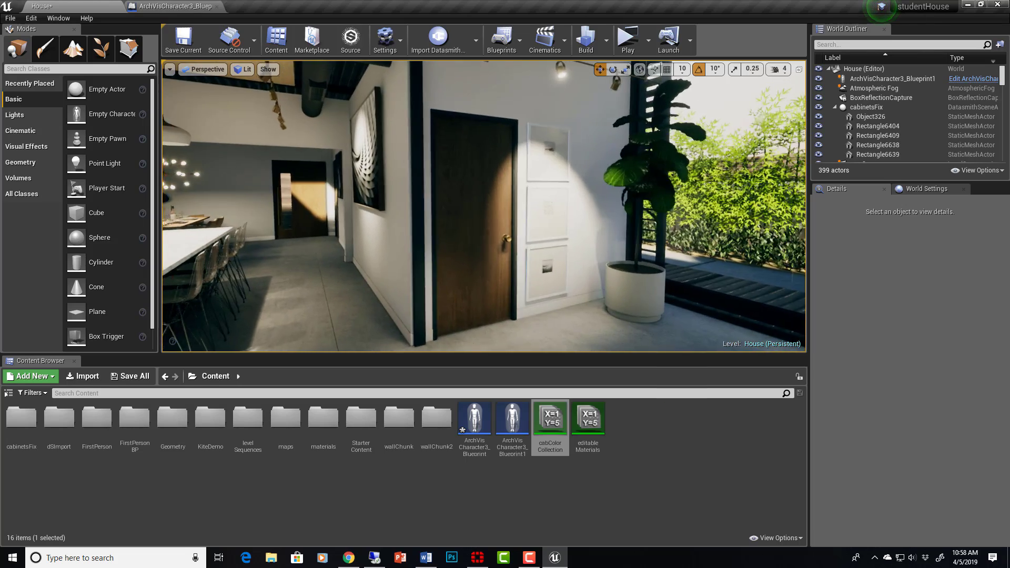
left_click(626, 44)
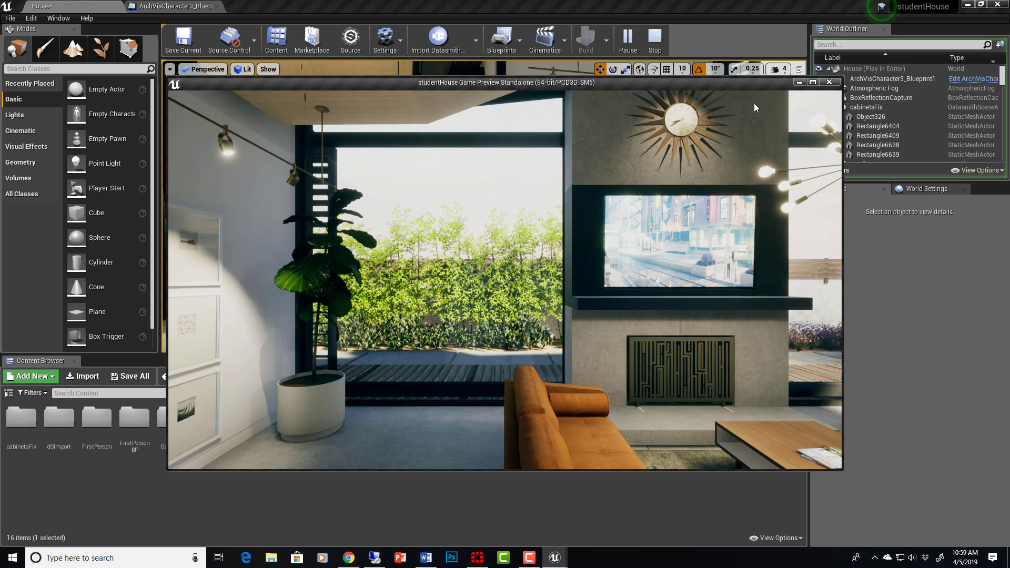
key("Escape")
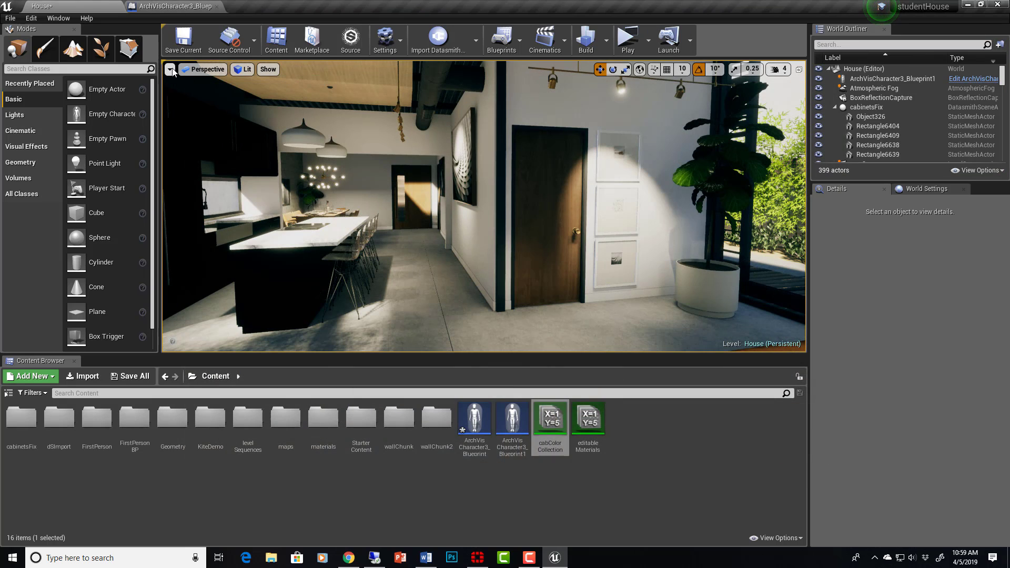
left_click(171, 70)
mouse_move(204, 141)
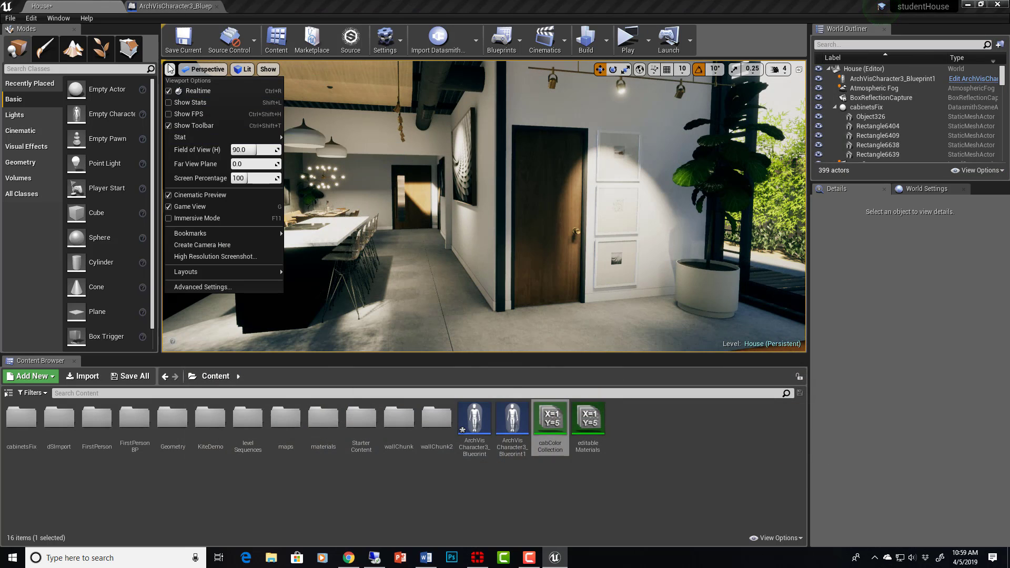
Step: Turn on Show FPS and back the view up to bring the couch in
left_click(171, 114)
left_click(370, 184)
left_click_drag(675, 221, 683, 257)
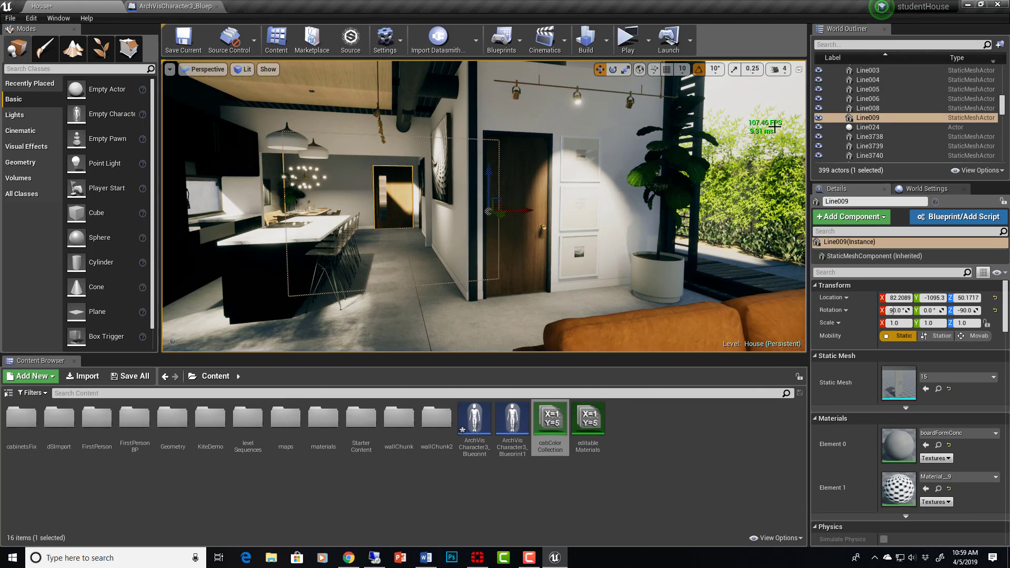
Step: Fly past the art wall, toward the door, the kitchen island and down the hallway to check frame rate
right_click_drag(620, 232, 646, 234)
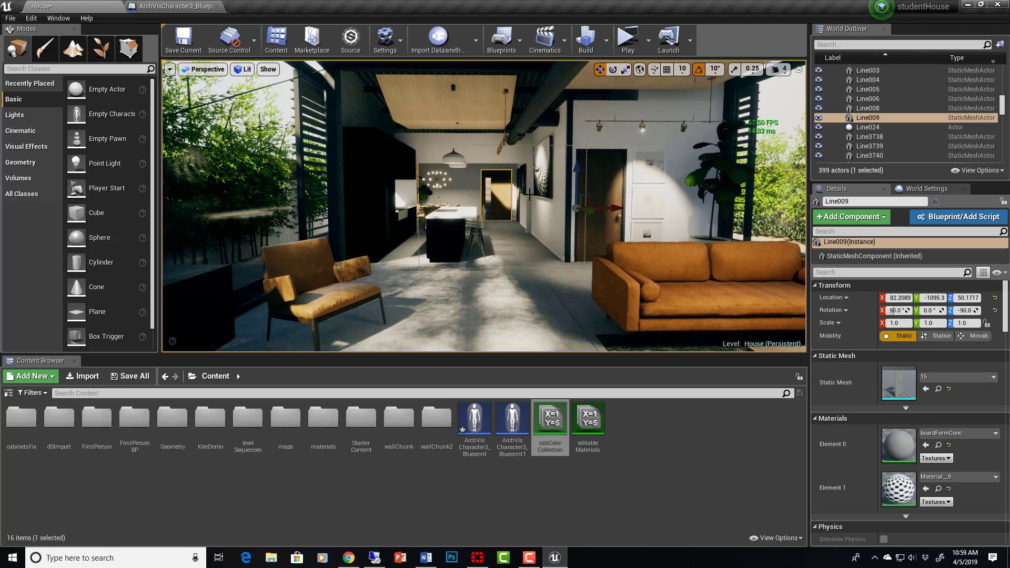
left_click_drag(536, 227, 436, 119)
mouse_move(389, 226)
right_mouse_down()
mouse_move(631, 226)
mouse_move(526, 226)
mouse_move(542, 226)
right_mouse_up()
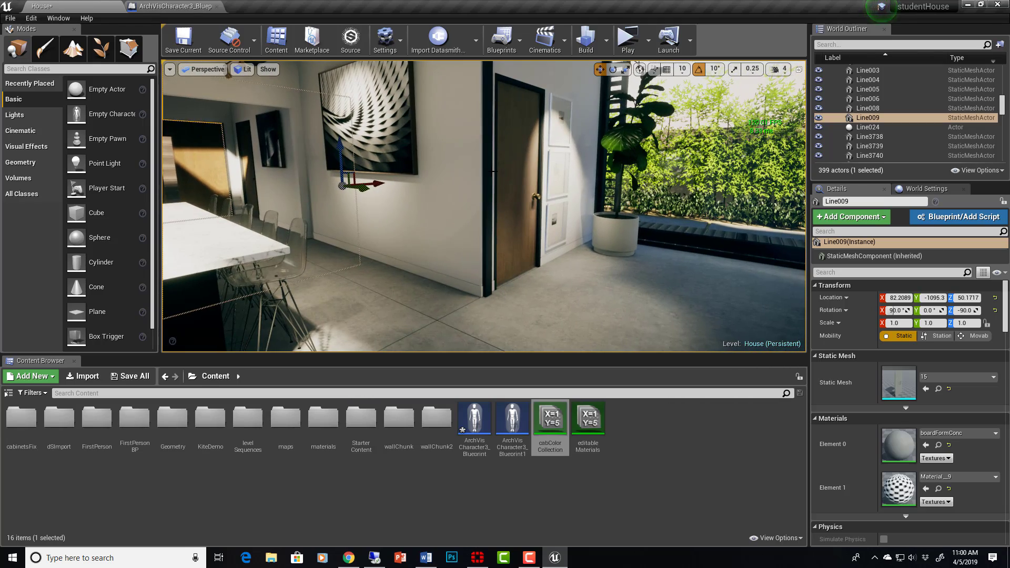
left_click_drag(579, 297, 552, 297)
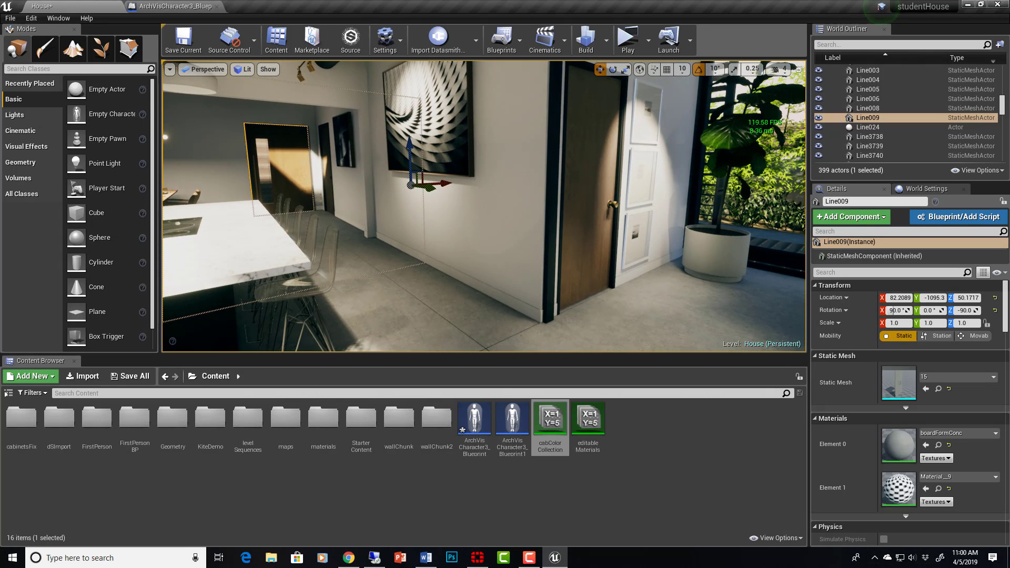
Step: Filter the World Outliner for 'post' and select the PostProcessVolume to show its settings
left_click(826, 45)
type("post")
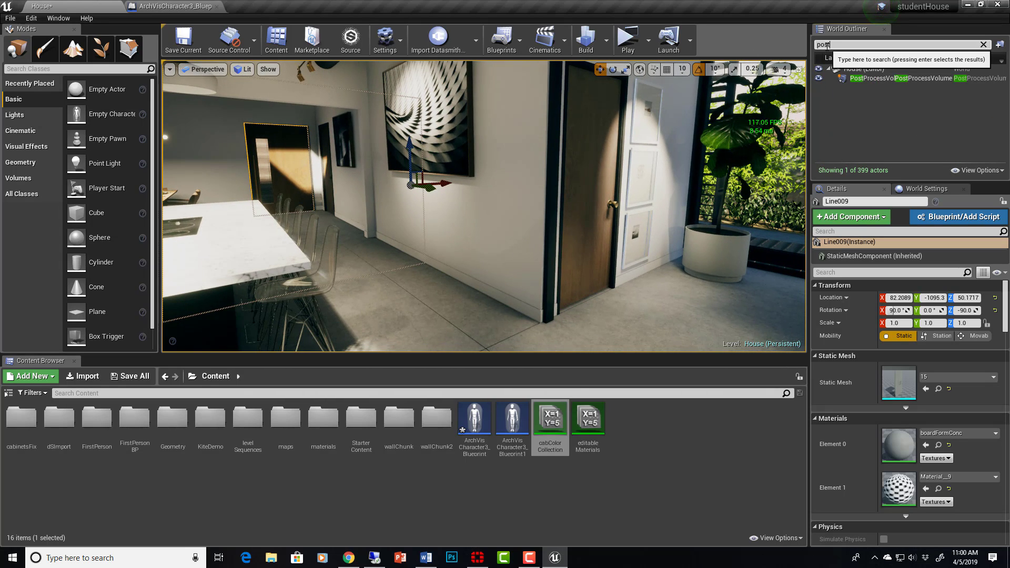
left_click(875, 81)
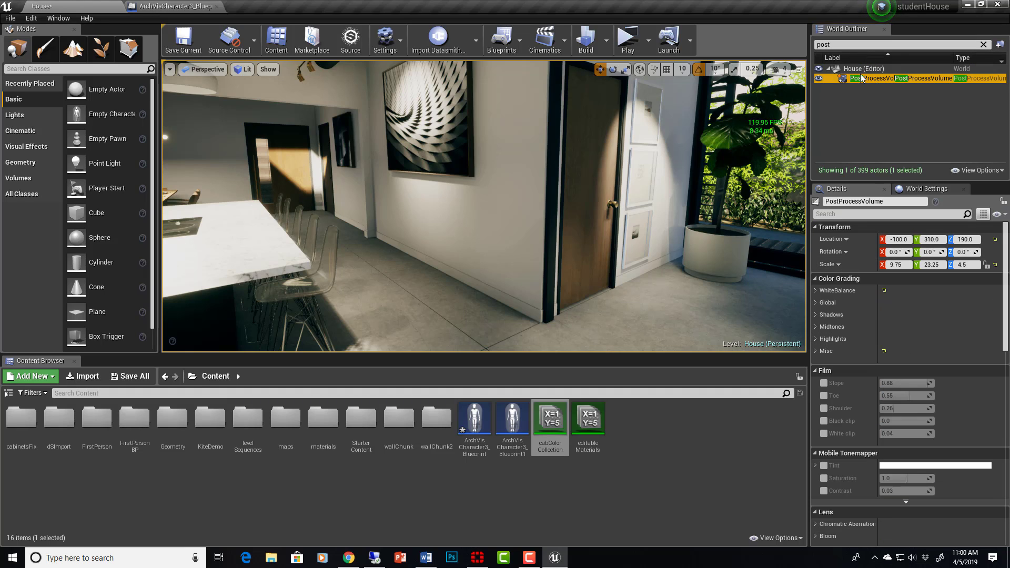
scroll(857, 382, "down", 15)
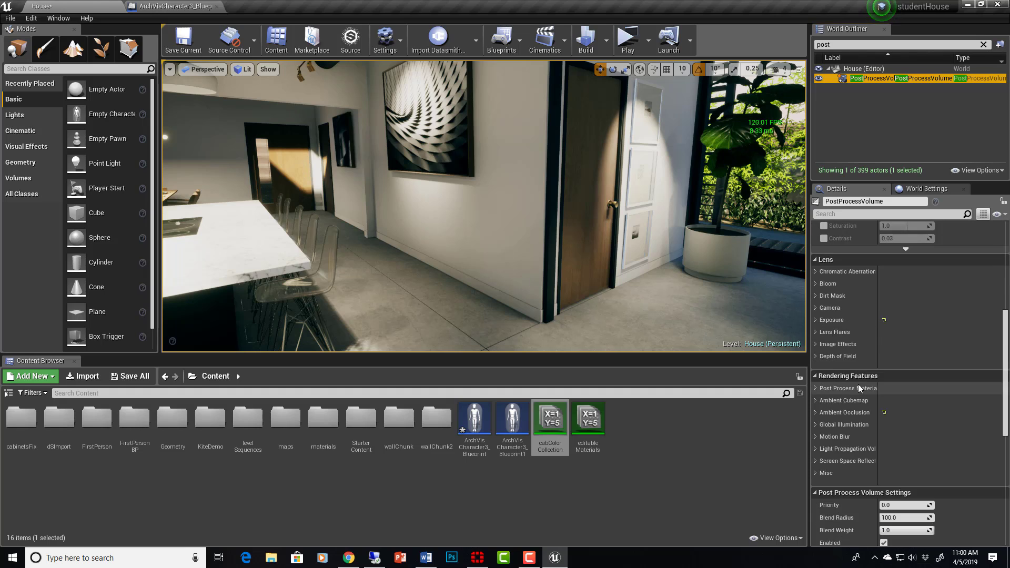
scroll(857, 384, "down", 4)
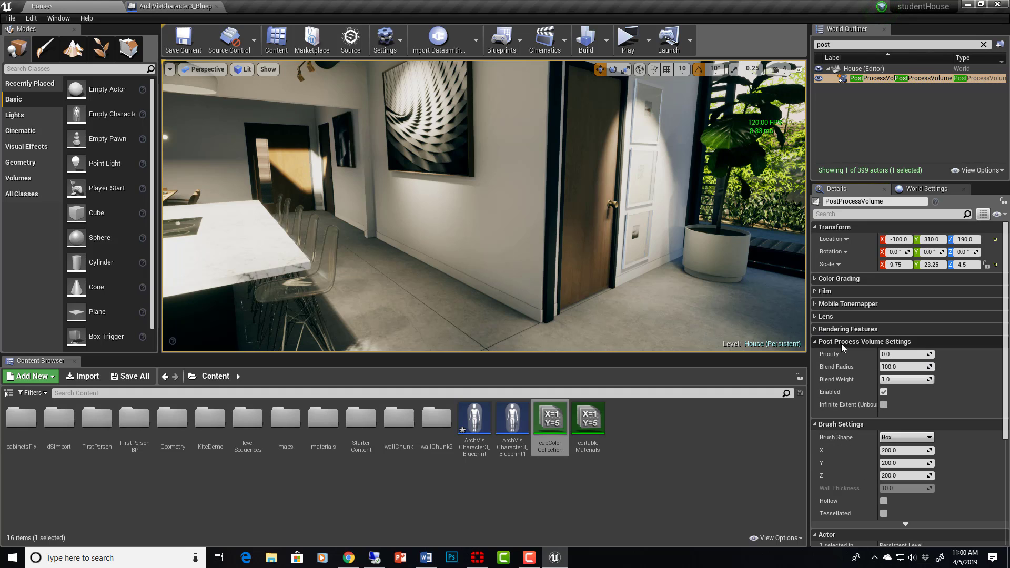
Step: Disable the PostProcessVolume and fly around the living room and kitchen to compare the look
left_click(884, 392)
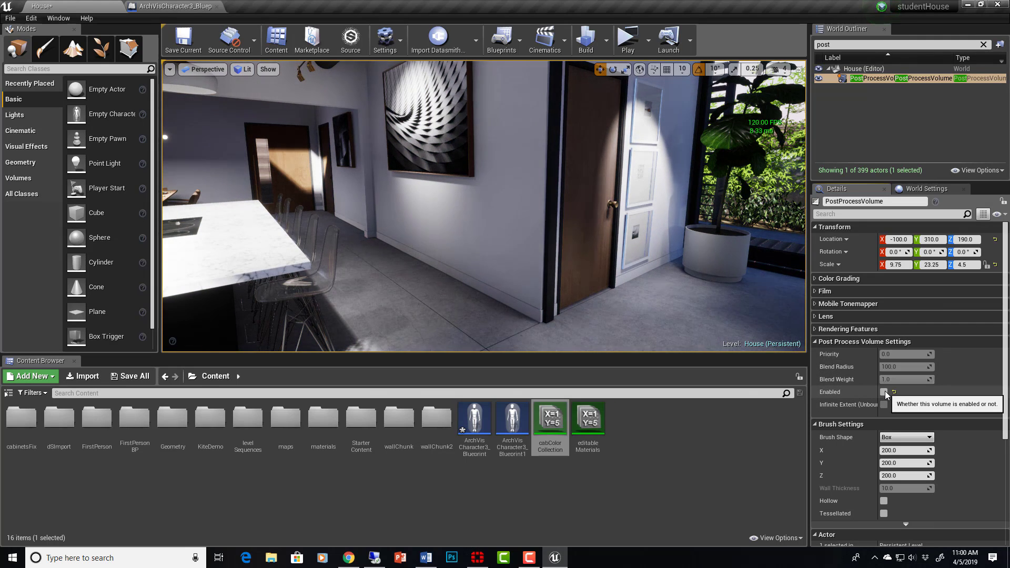
right_click_drag(674, 161, 584, 169)
key("s")
key("w")
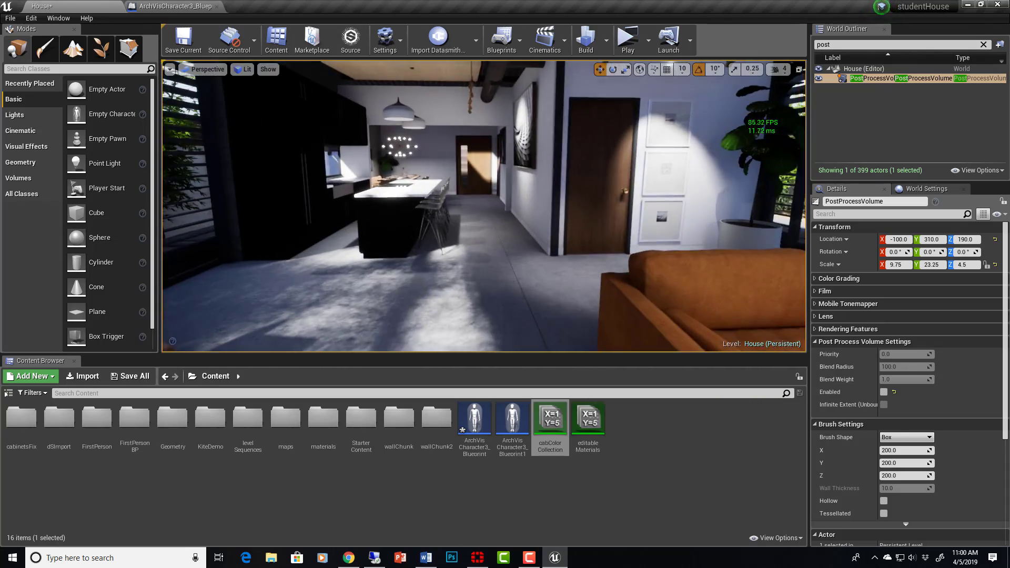
right_click_drag(676, 207, 631, 207)
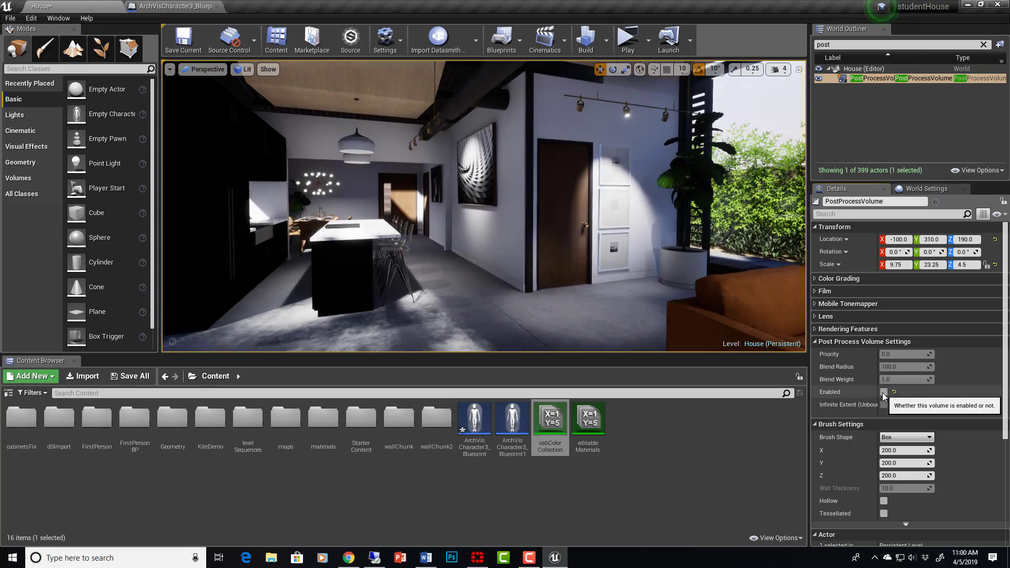
Step: Re-enable the PostProcessVolume and view the sofa and windows with it on
left_click(883, 392)
mouse_move(535, 306)
right_mouse_down()
mouse_move(599, 307)
mouse_move(536, 311)
right_mouse_up()
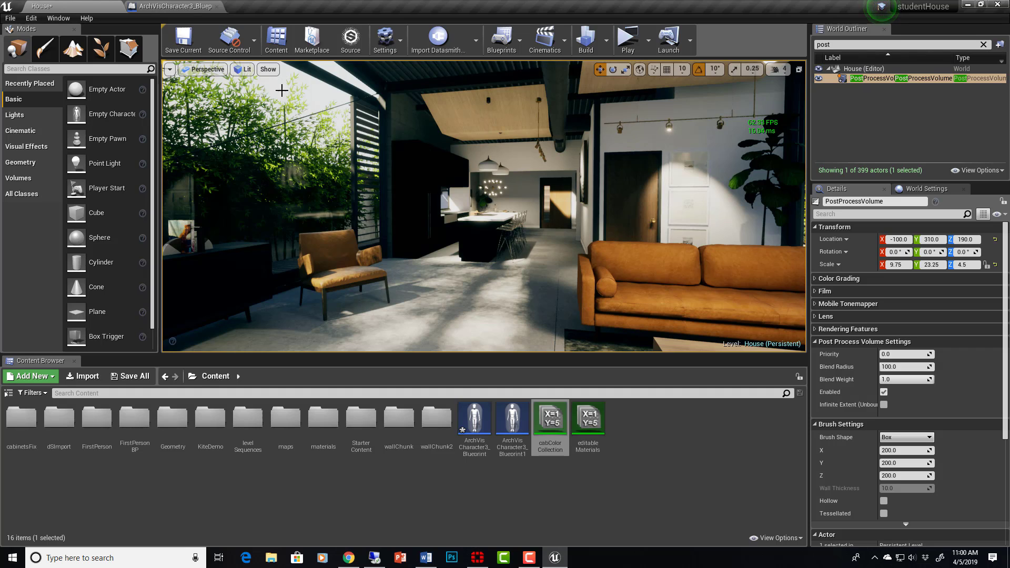
left_click(247, 70)
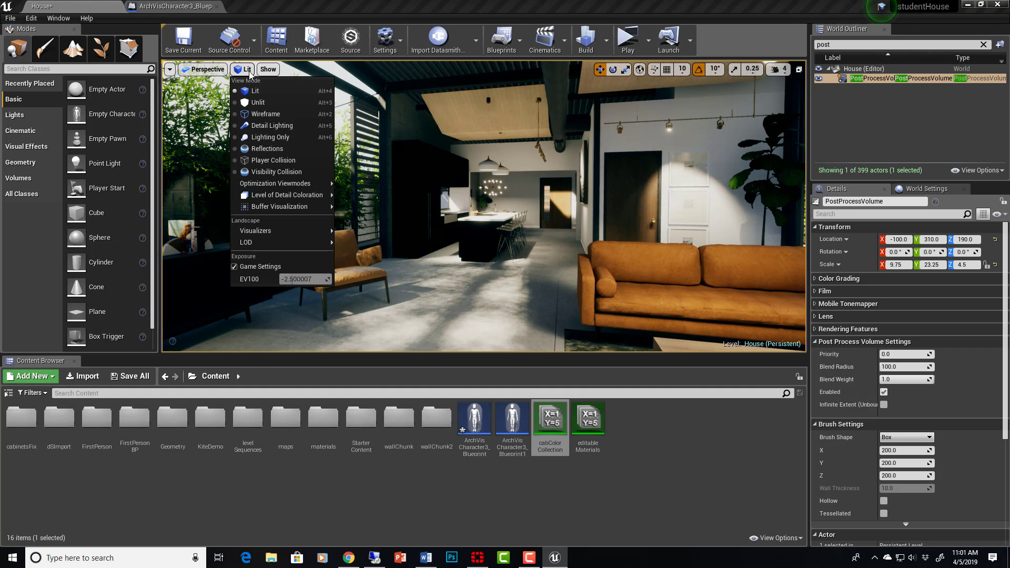
Step: Review the Lighting Features show flags in the Show menu, then close it
left_click(268, 69)
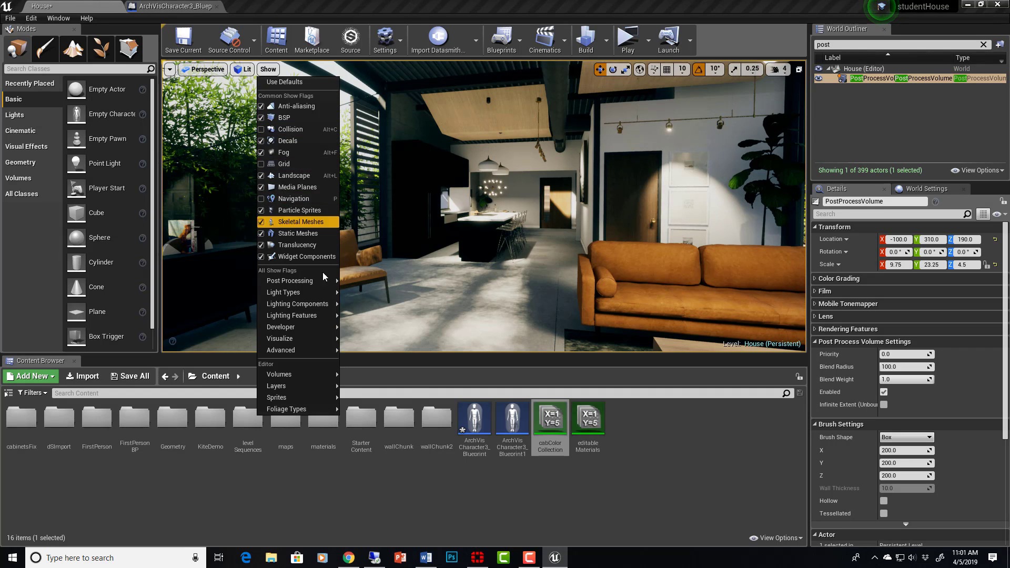
mouse_move(316, 315)
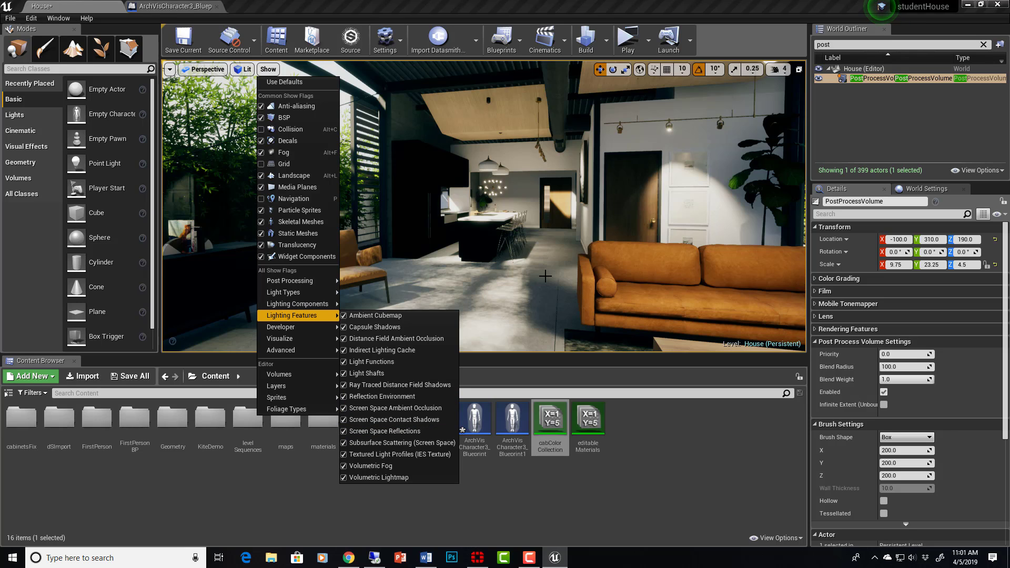
left_click(545, 275)
Step: Fly out past the pool and bamboo hedge onto the patio, facing the house's glass wall
right_click_drag(518, 285, 699, 290)
key("w")
key("s")
key("w")
right_click_drag(589, 287, 625, 286)
right_click_drag(359, 287, 158, 287)
right_click_drag(305, 288, 302, 287)
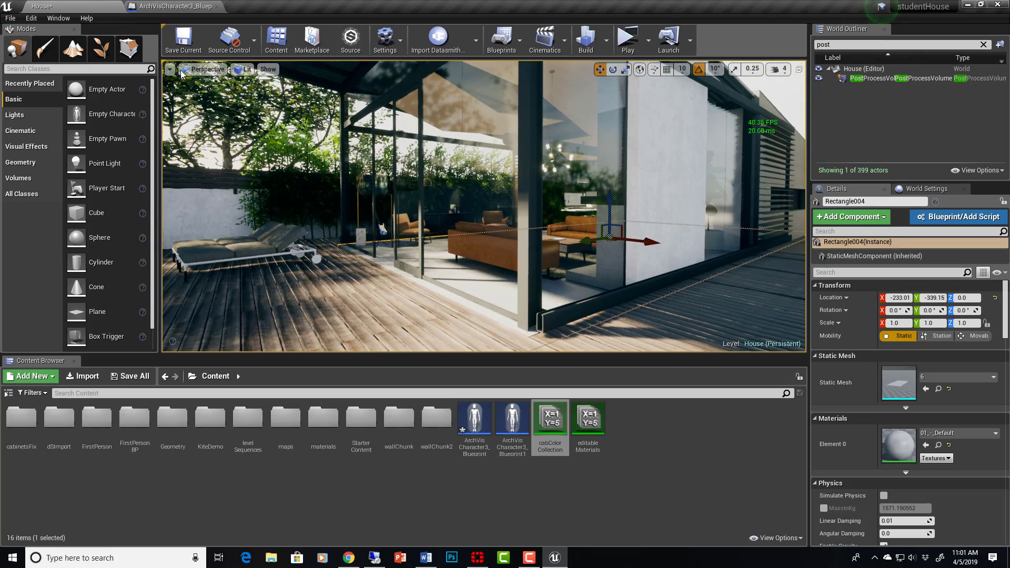
left_click(243, 69)
mouse_move(270, 184)
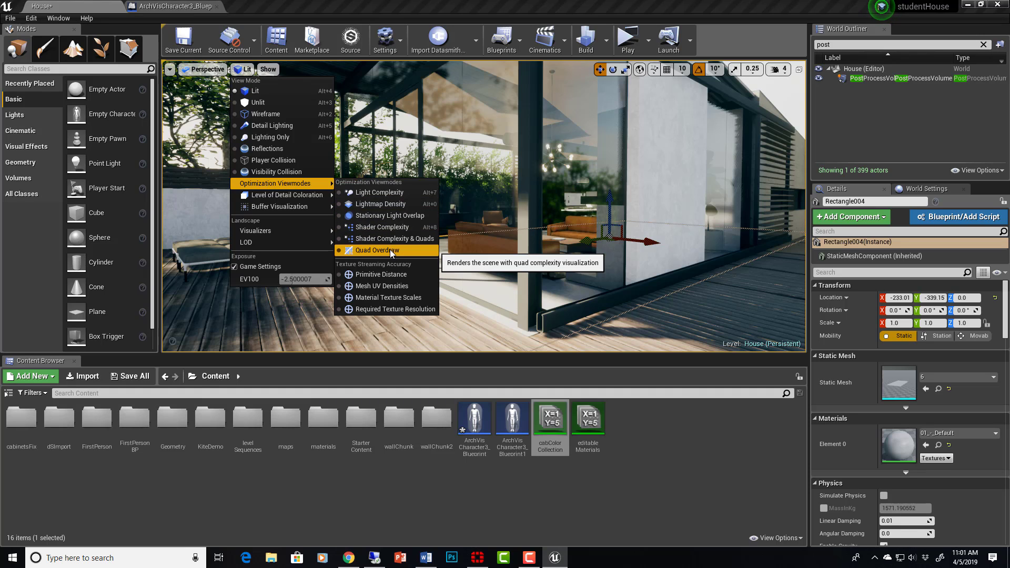
left_click(388, 232)
right_click_drag(487, 206, 484, 207)
right_click_drag(598, 274, 598, 273)
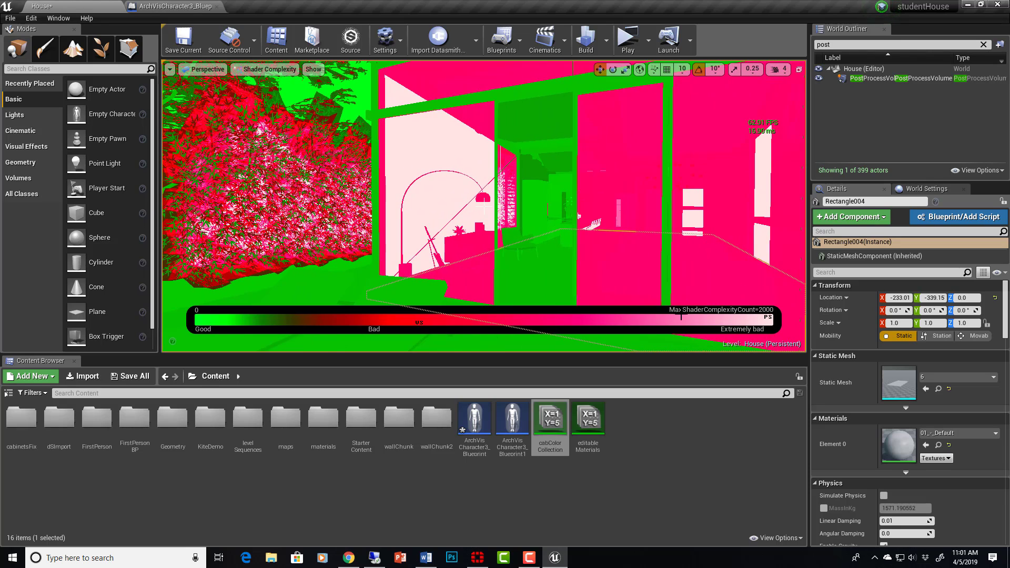
mouse_move(540, 267)
right_mouse_down()
mouse_move(484, 207)
mouse_move(540, 271)
right_mouse_up()
right_click_drag(484, 207, 484, 207)
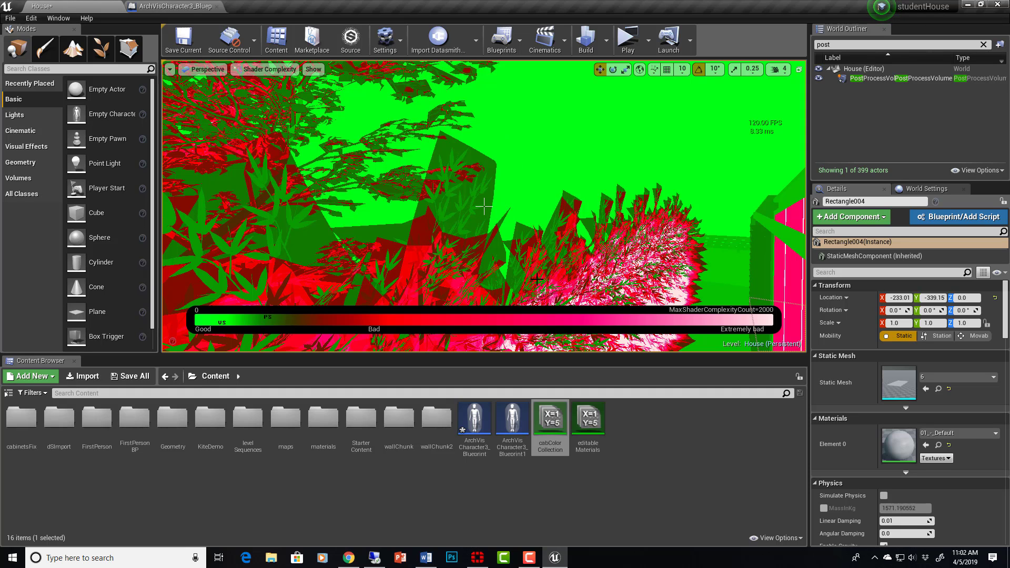
right_click_drag(483, 207, 483, 207)
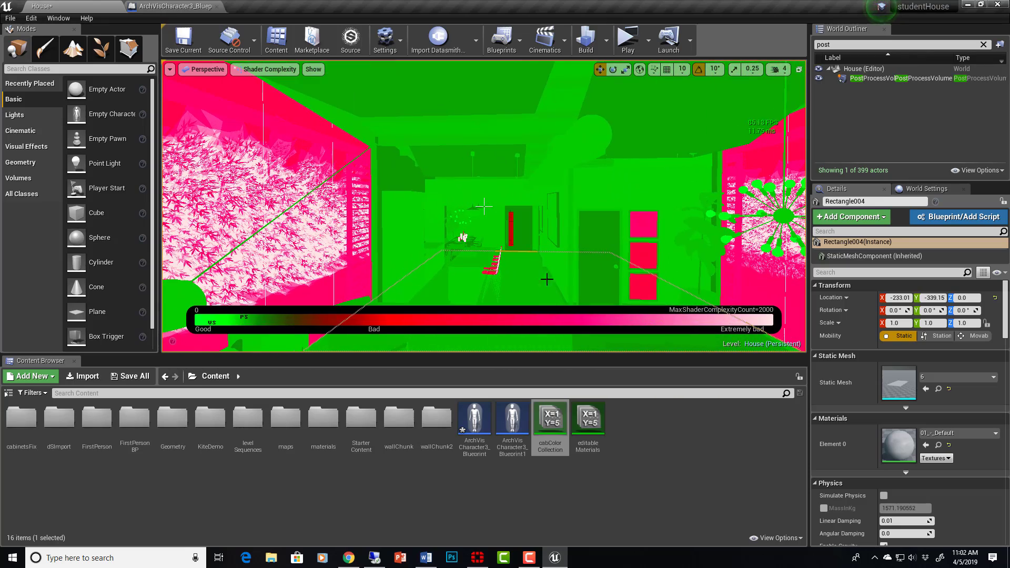
Step: Switch the viewport View Mode back to Lit and turn toward the kitchen
left_click(266, 73)
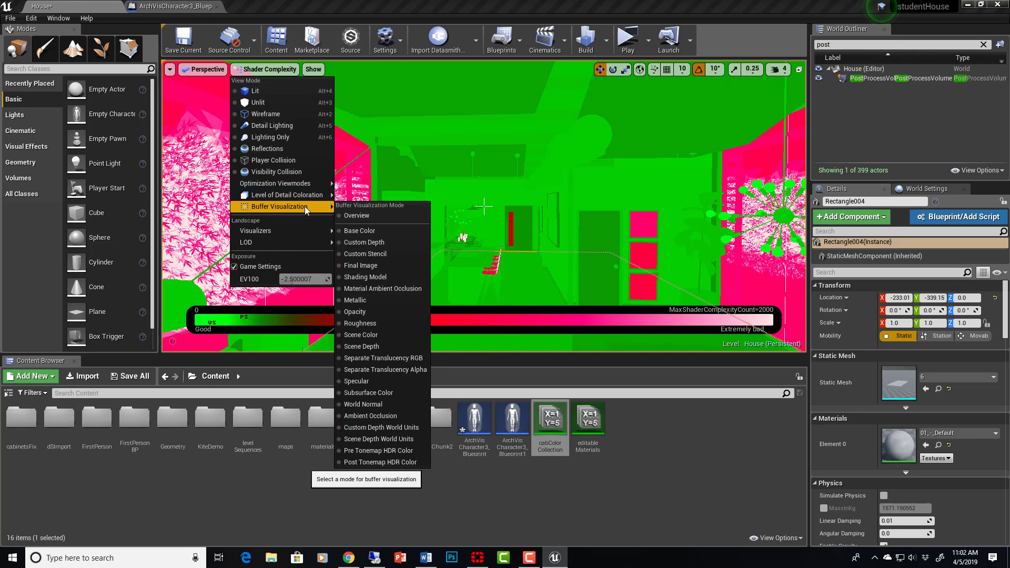
left_click(257, 92)
right_click_drag(484, 206, 405, 234)
Step: Fly up to the orange armchair and select it
key("w")
right_click_drag(576, 265, 506, 301)
right_click_drag(575, 265, 577, 278)
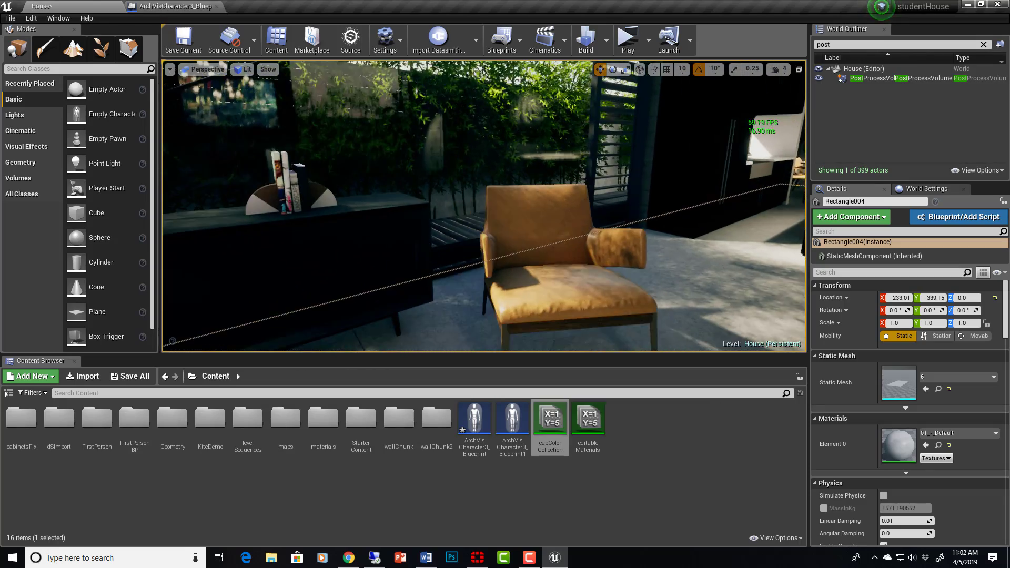
left_click(578, 283)
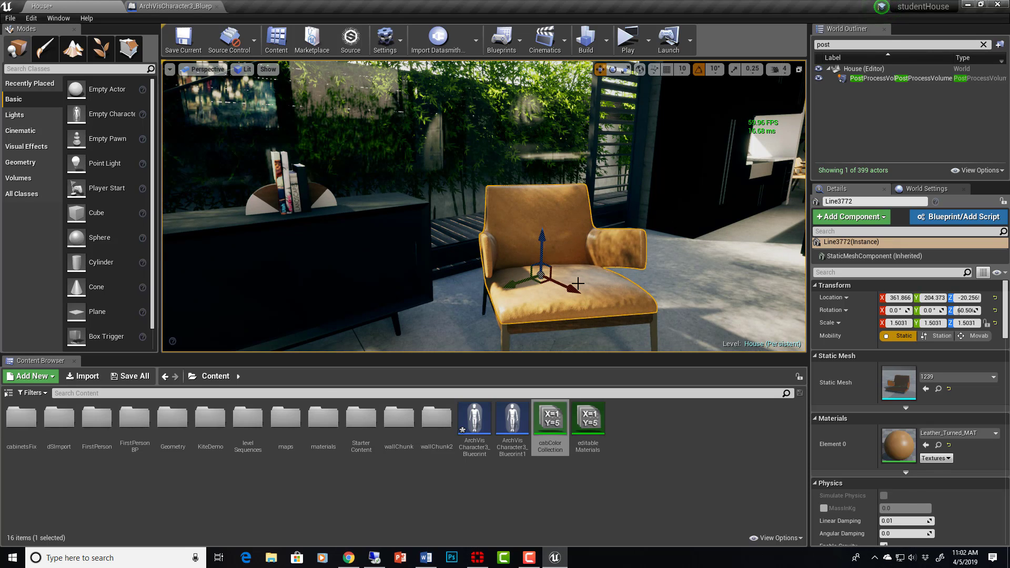
Step: Open the armchair's static mesh in the Static Mesh Editor and display it as wireframe
double_click(897, 390)
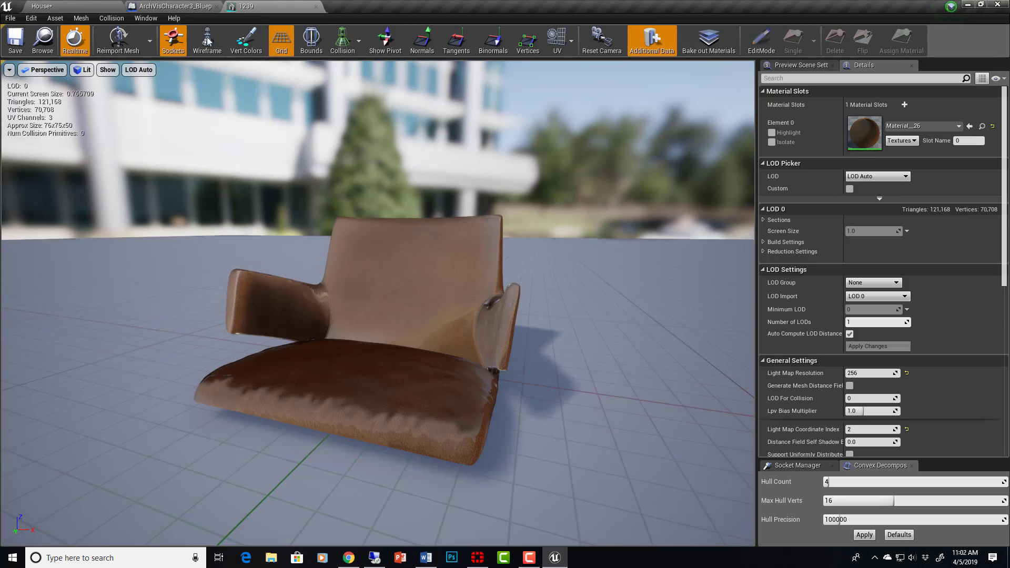
left_click(207, 40)
scroll(452, 358, "up", 5)
scroll(452, 359, "down", 5)
middle_click_drag(452, 359, 454, 425)
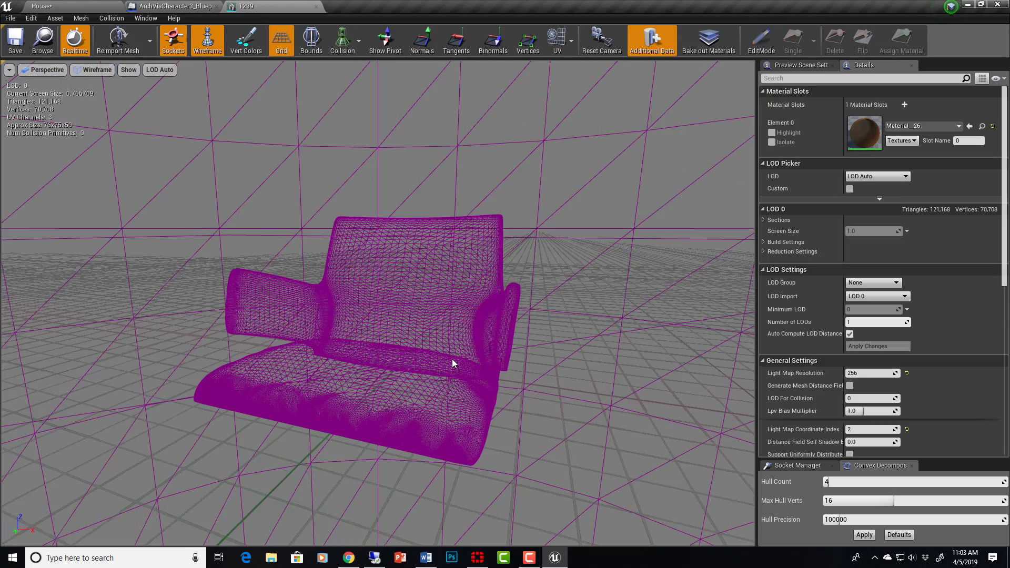
scroll(453, 348, "up", 5)
scroll(452, 348, "down", 5)
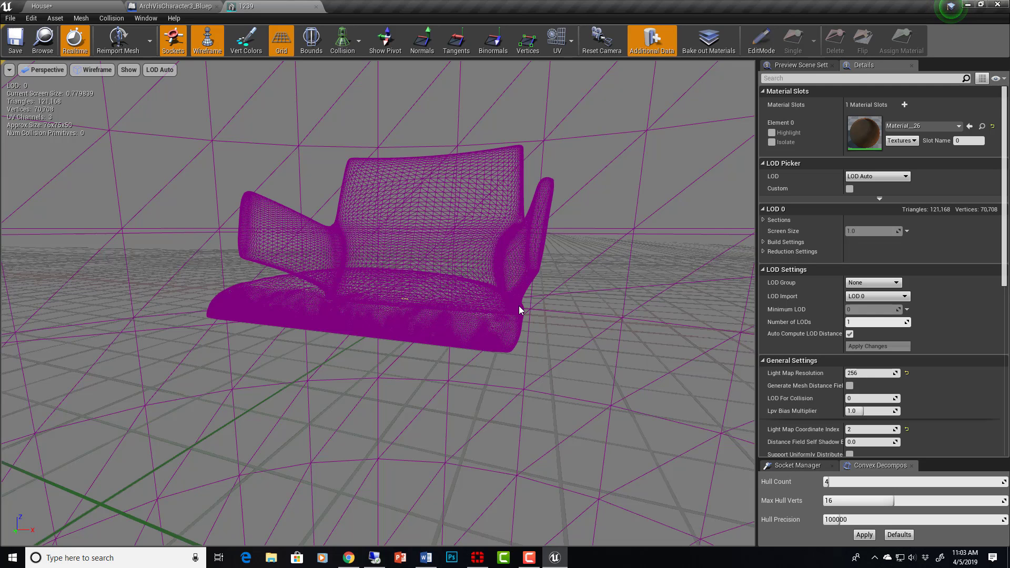
Step: Set Number of LODs to 2 in LOD Settings and apply the change
scroll(577, 315, "down", 5)
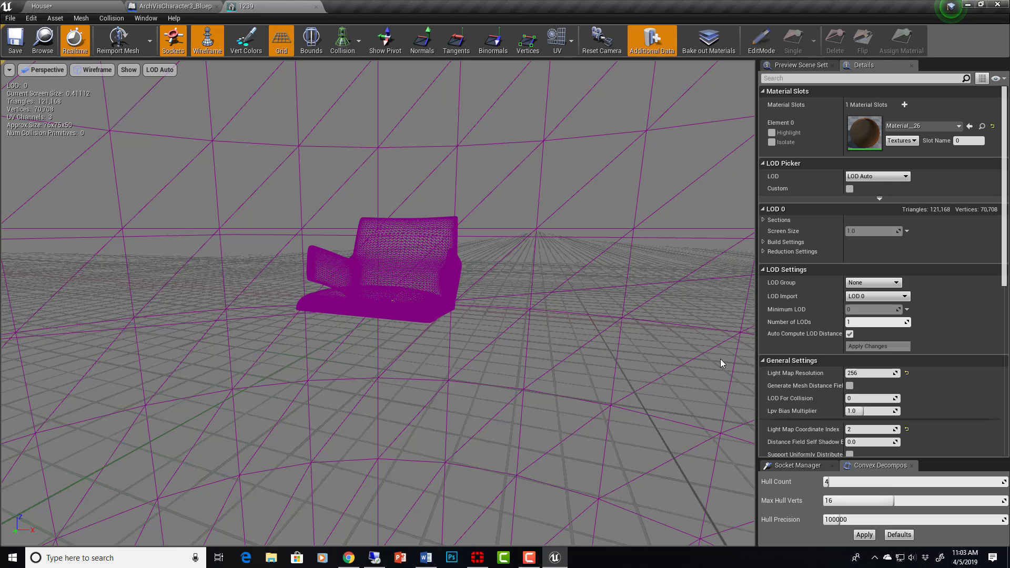
scroll(453, 301, "up", 5)
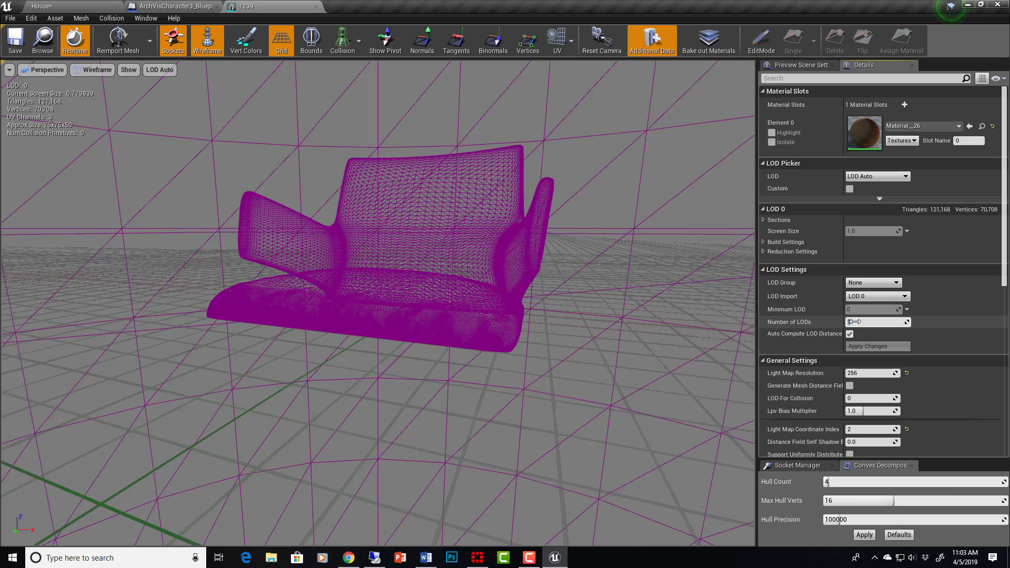
left_click_drag(853, 322, 855, 321)
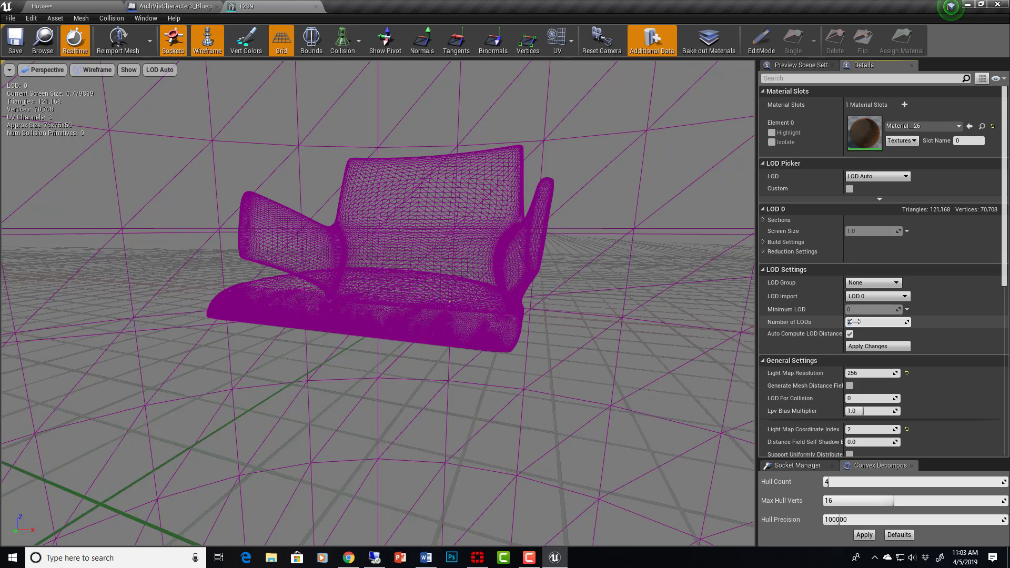
left_click(858, 347)
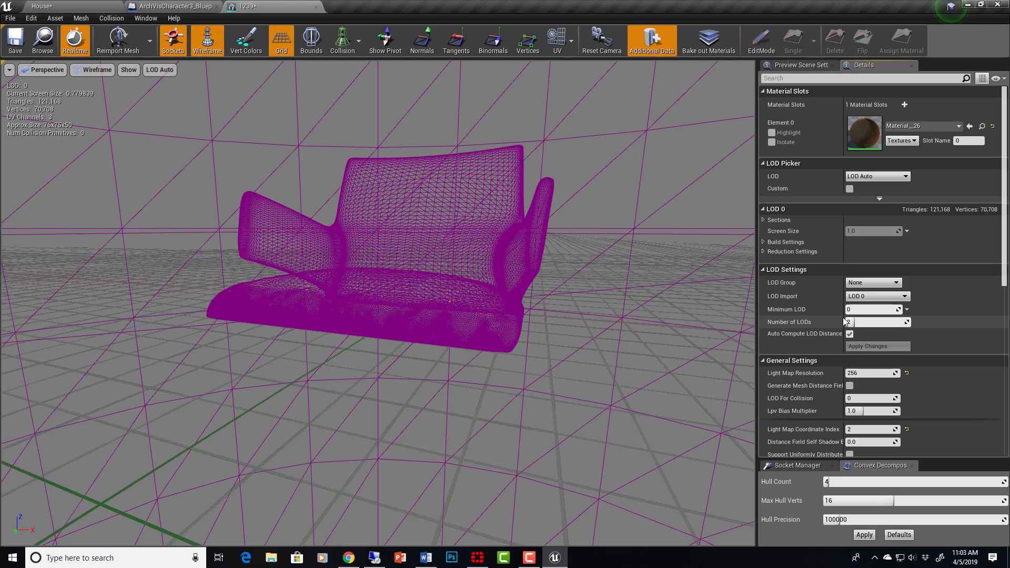
Step: Select LOD 1, set its Reduction Settings Percent Triangles to 10, and apply to rebuild it
left_click(892, 177)
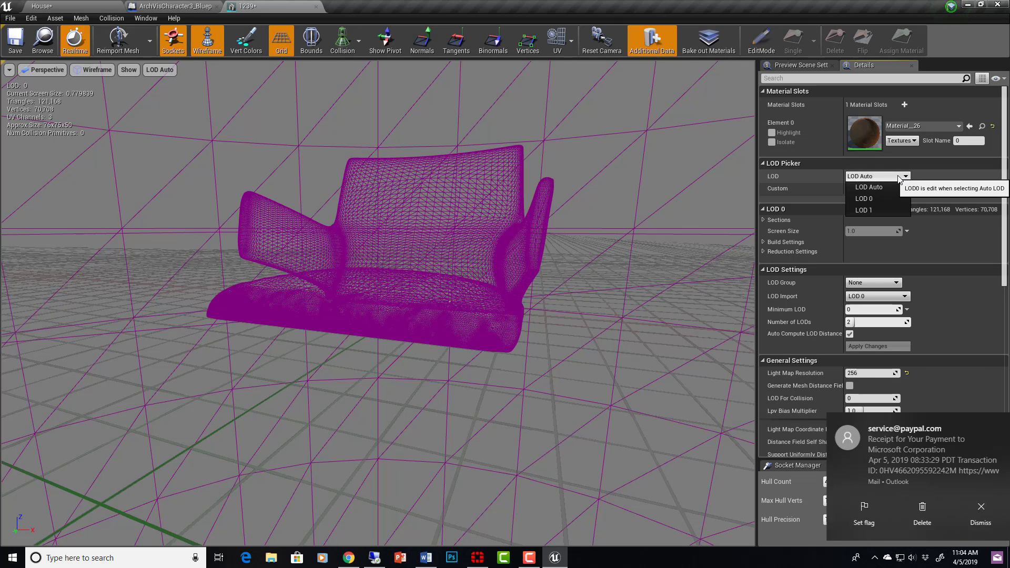
left_click(868, 210)
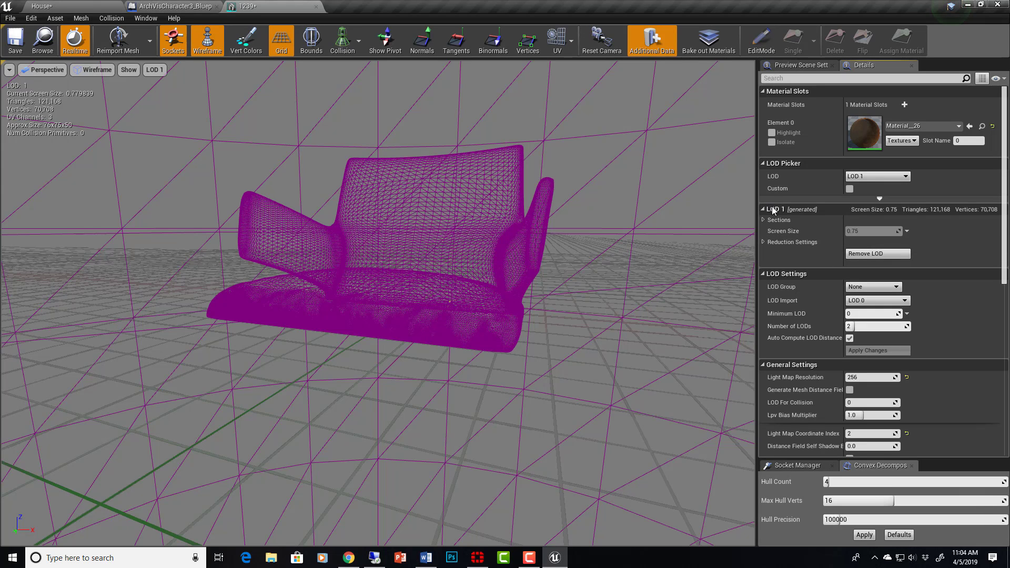
left_click(764, 242)
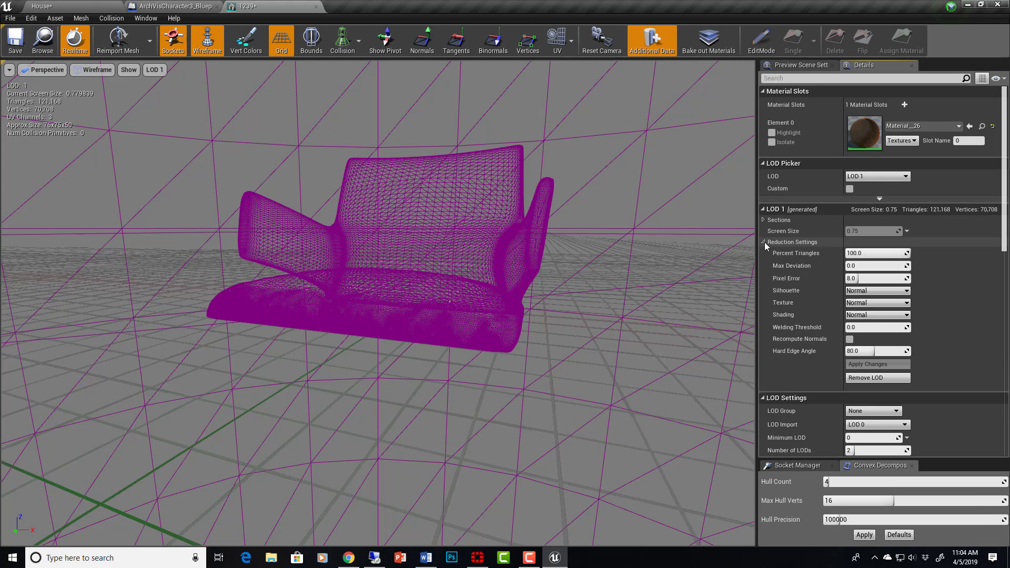
left_click(865, 254)
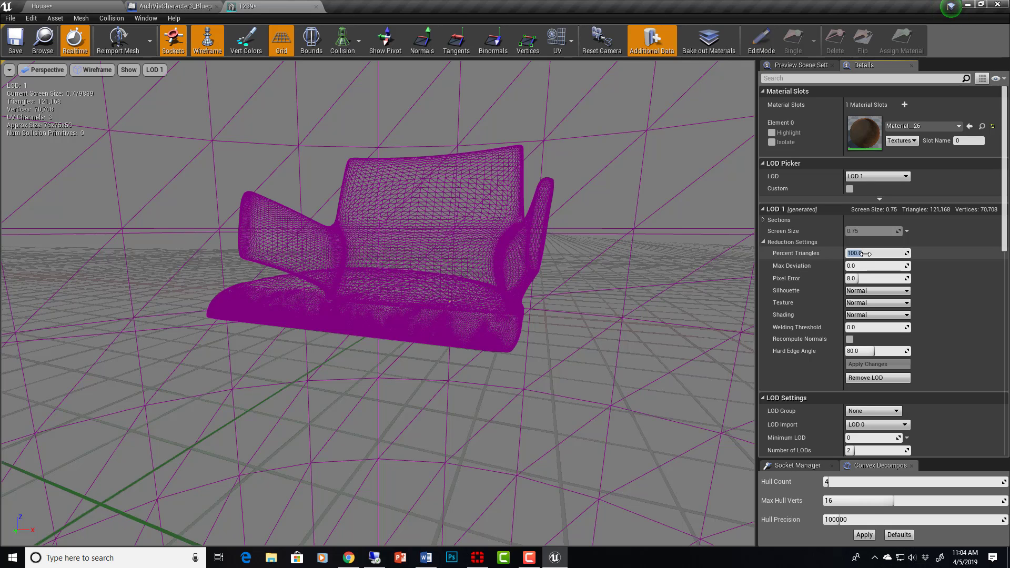
type("10")
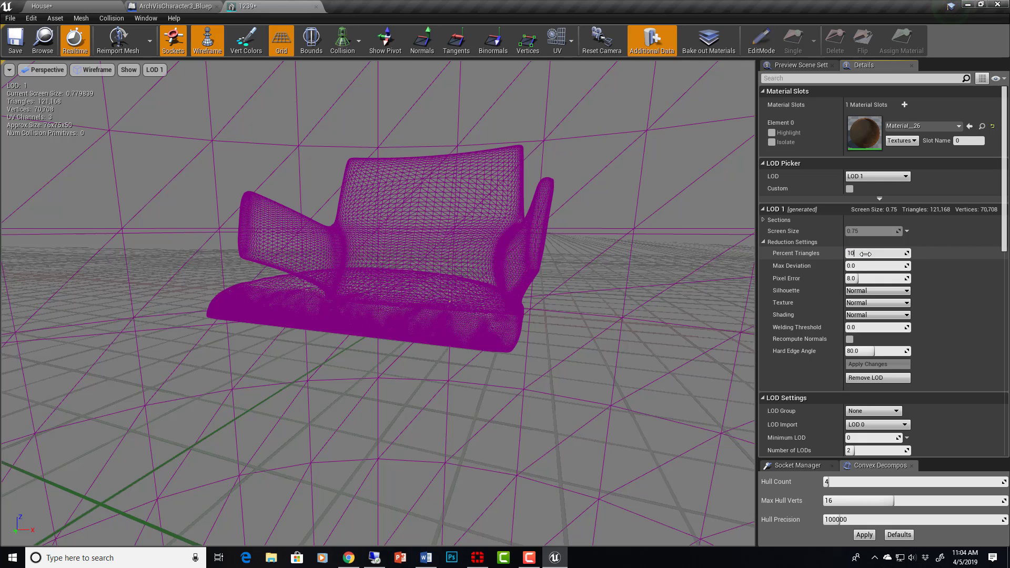
key("Return")
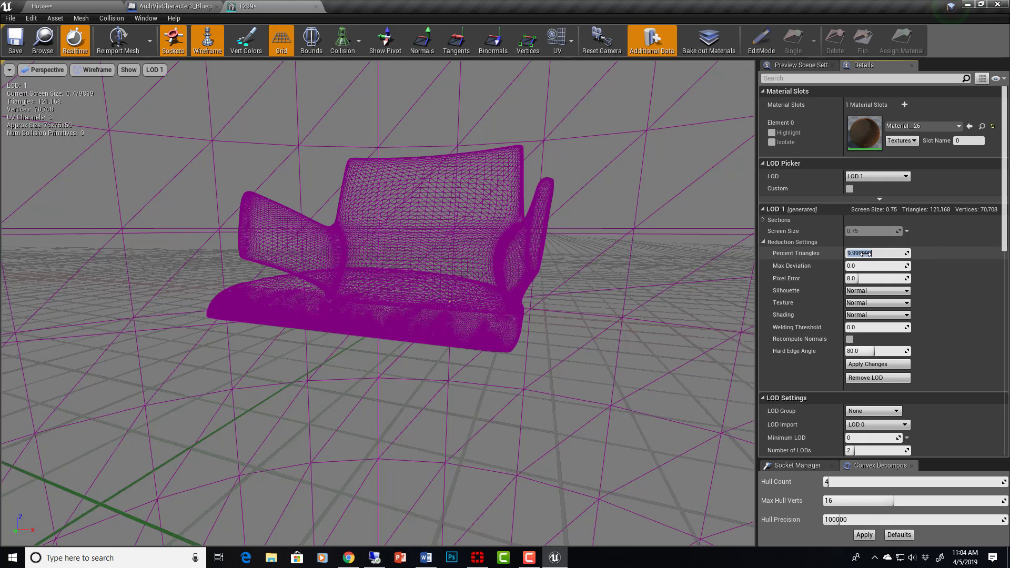
left_click(877, 364)
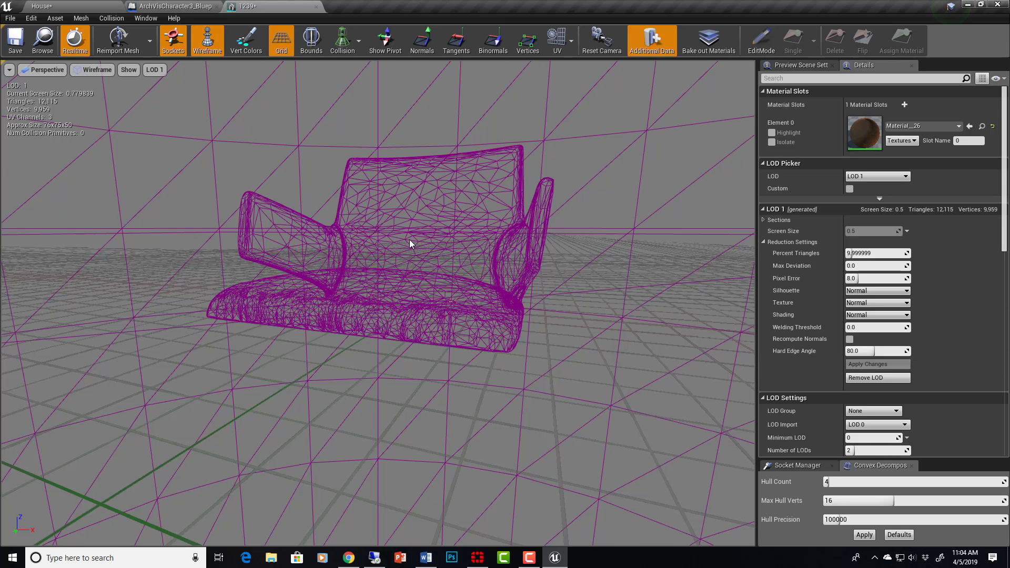
left_click_drag(409, 238, 413, 252)
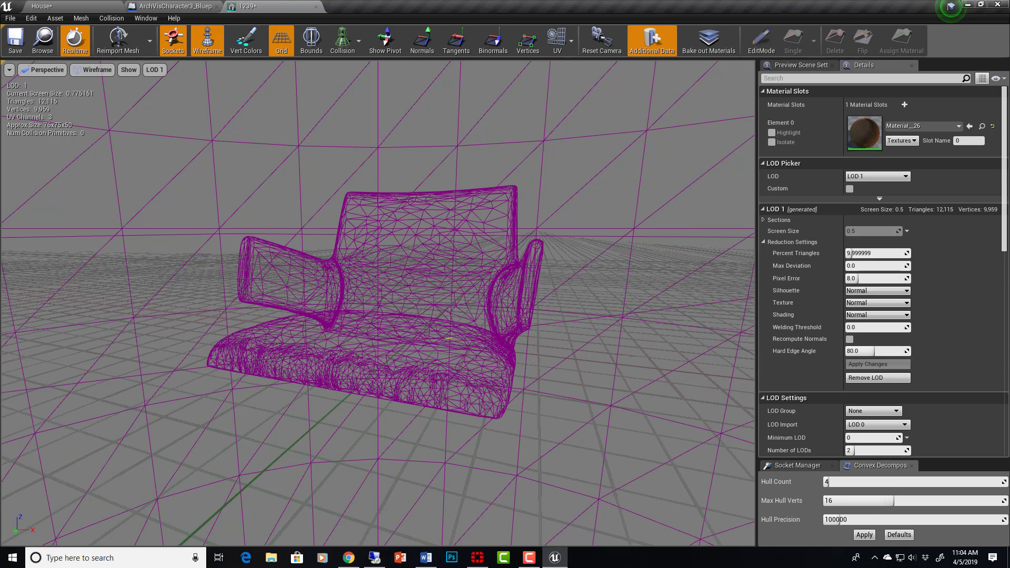
Step: Preview LOD 0, then set the preview to LOD Auto and zoom in and out to watch switching
left_click(156, 70)
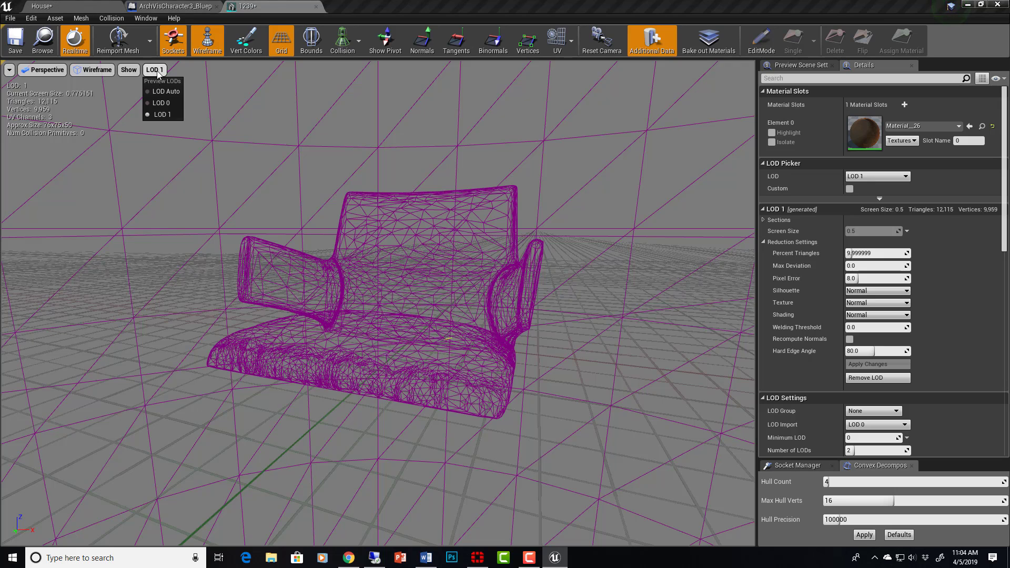
left_click(161, 104)
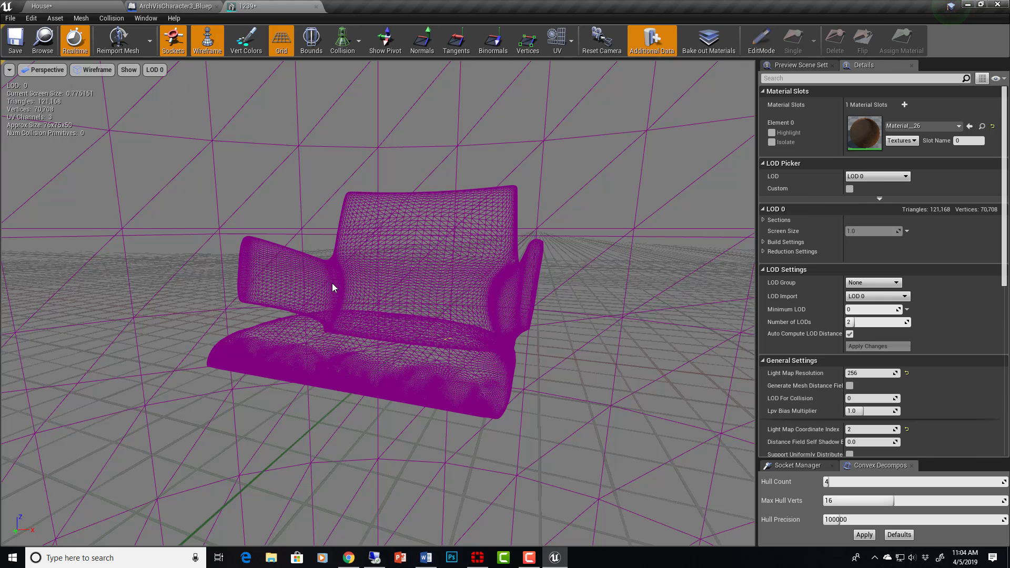
left_click(154, 70)
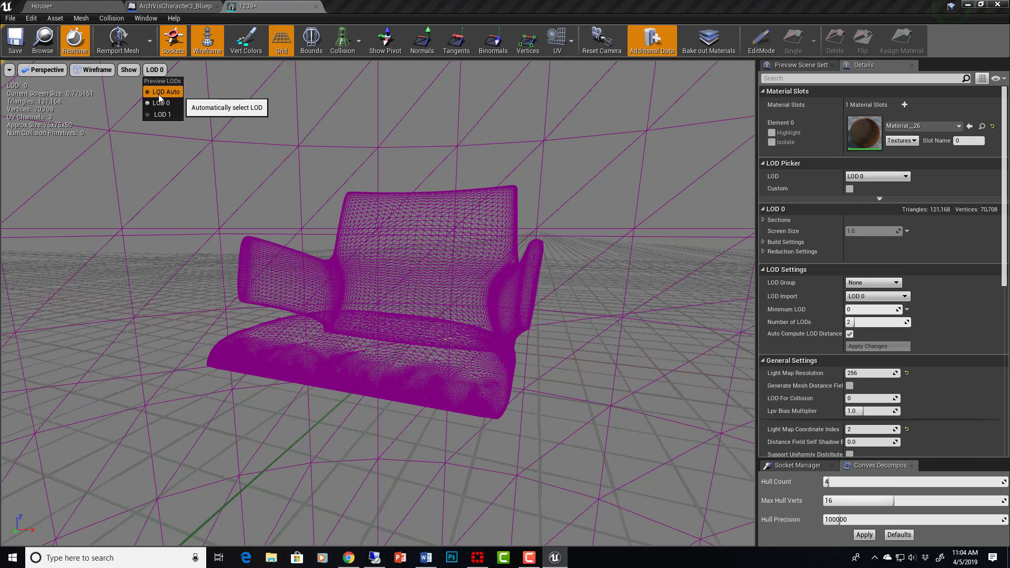
left_click(159, 93)
scroll(395, 264, "down", 5)
scroll(394, 264, "up", 10)
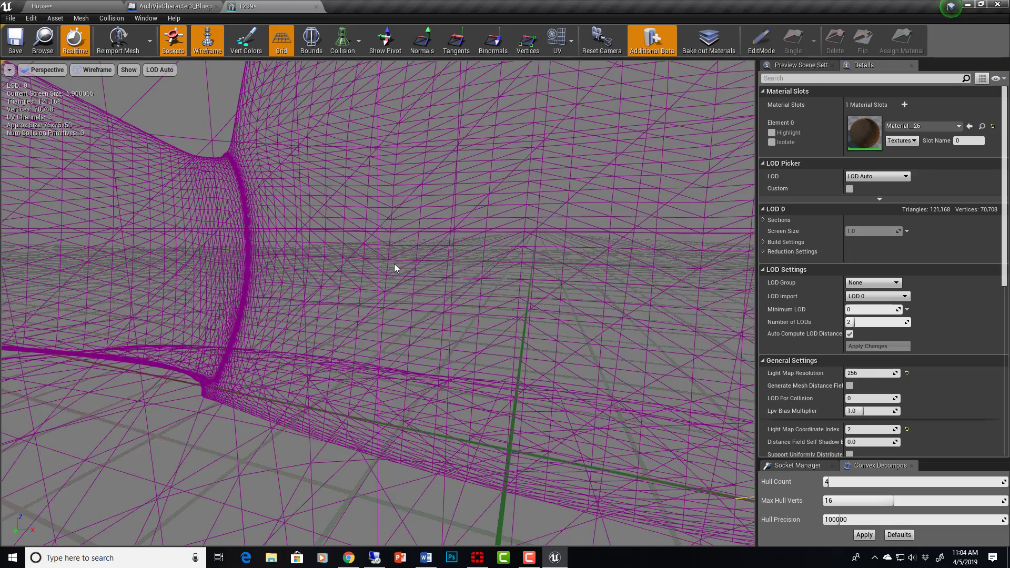
scroll(394, 264, "down", 5)
scroll(395, 264, "up", 5)
scroll(394, 265, "down", 5)
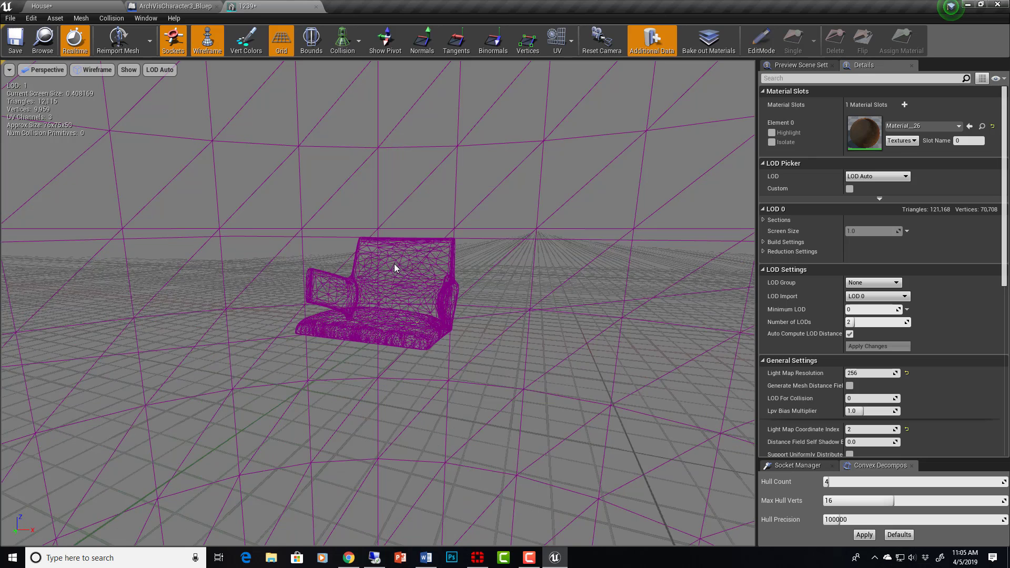
scroll(394, 265, "up", 2)
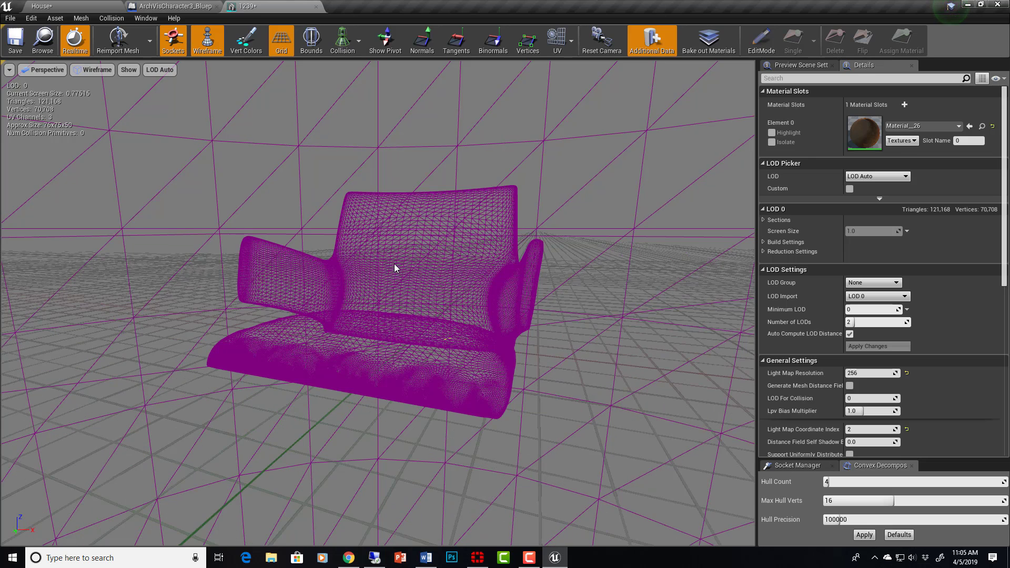
Step: Toggle between wireframe and lit shading while zooming, ending in the lit textured view
left_click(207, 39)
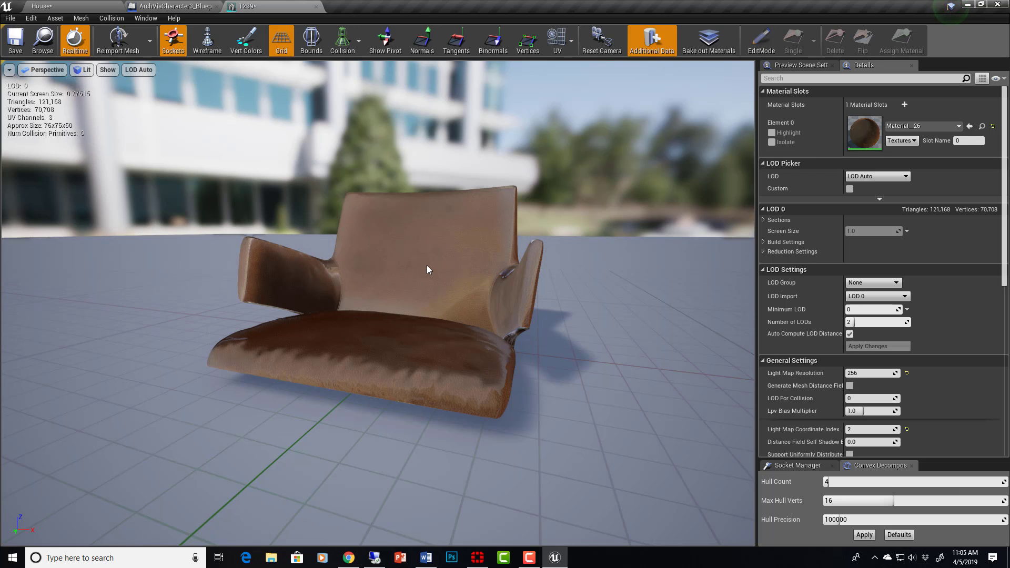
scroll(427, 269, "down", 5)
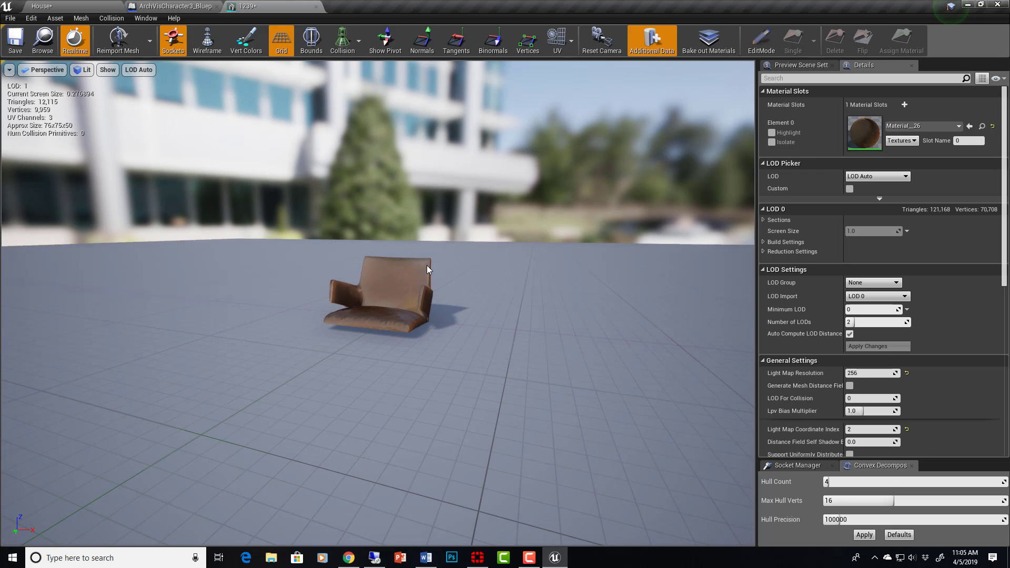
left_click(198, 40)
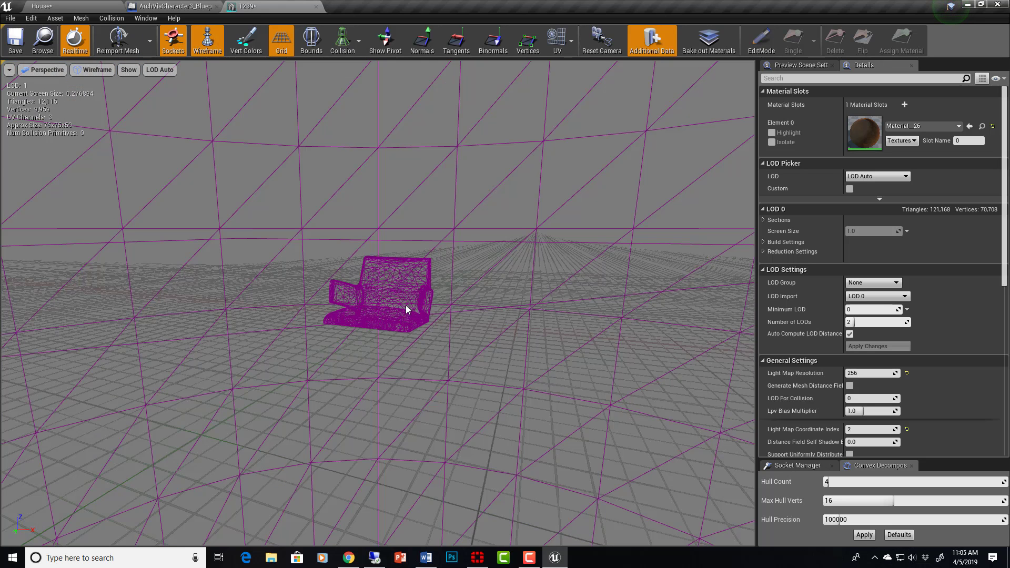
left_click(207, 39)
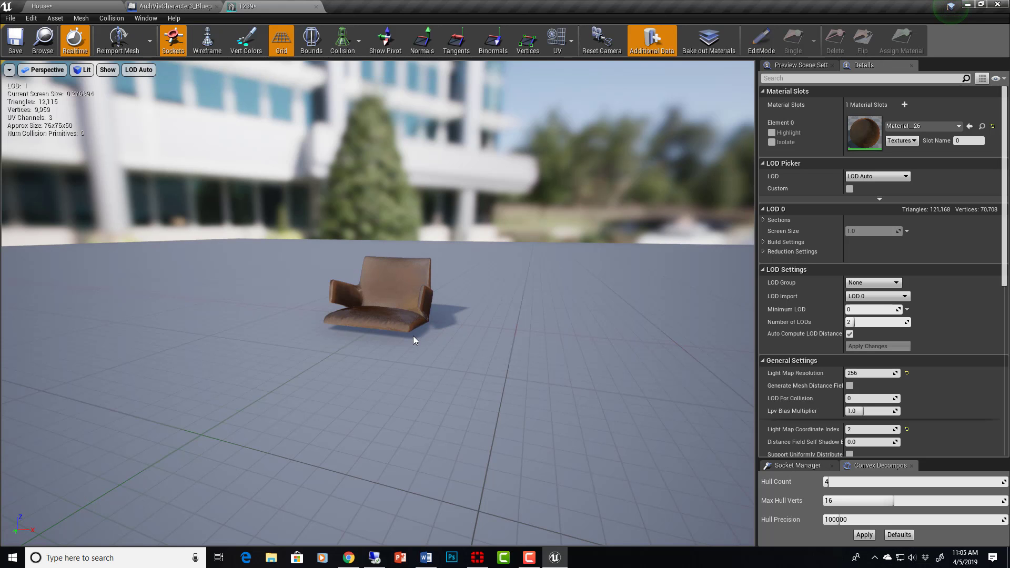
scroll(405, 310, "up", 5)
scroll(406, 310, "down", 2)
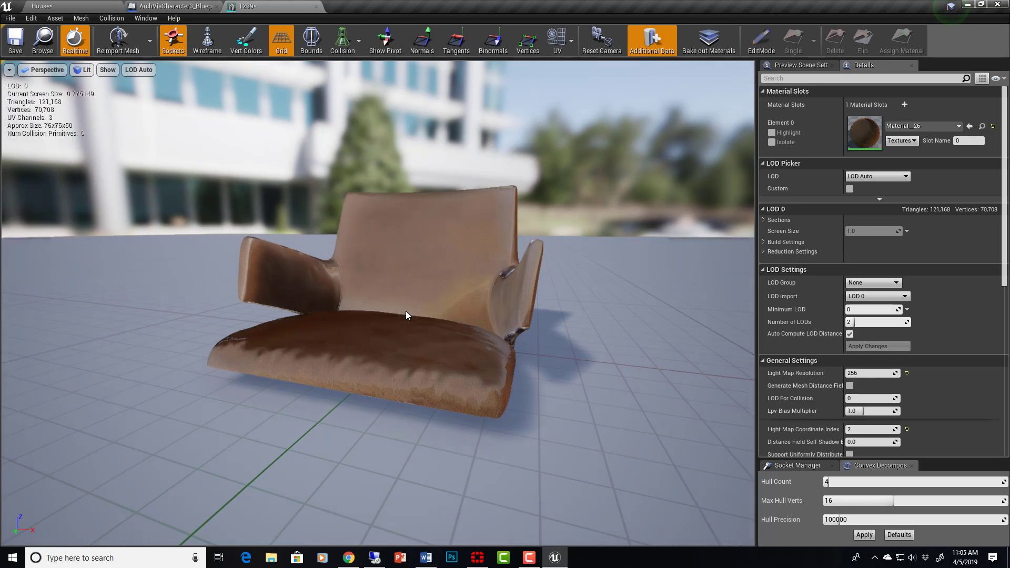
scroll(405, 311, "down", 4)
scroll(405, 310, "up", 6)
scroll(405, 310, "down", 2)
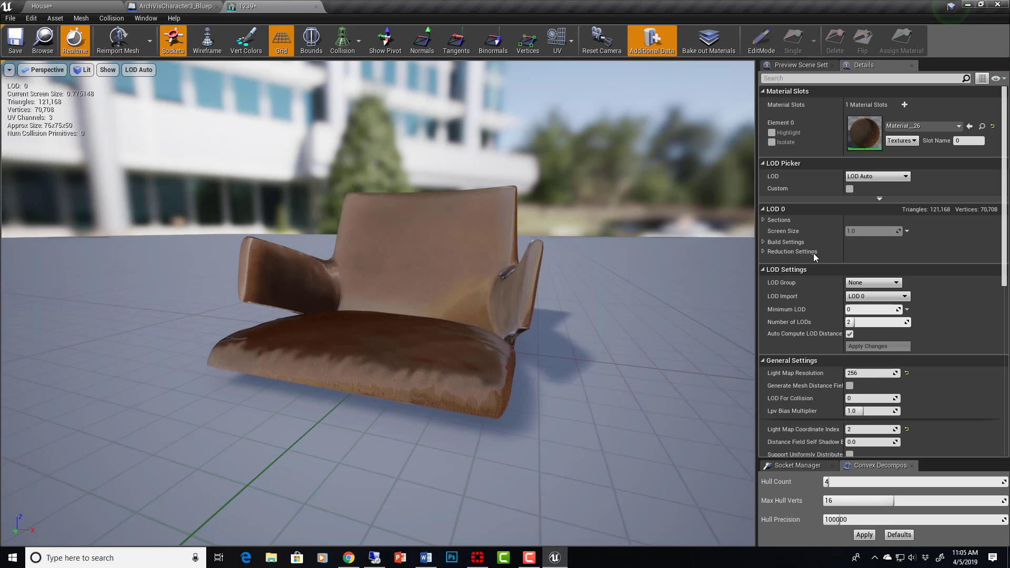
Step: Pick LOD 1 in the LOD Picker and untick Auto Compute LOD Distance
scroll(833, 315, "down", 3)
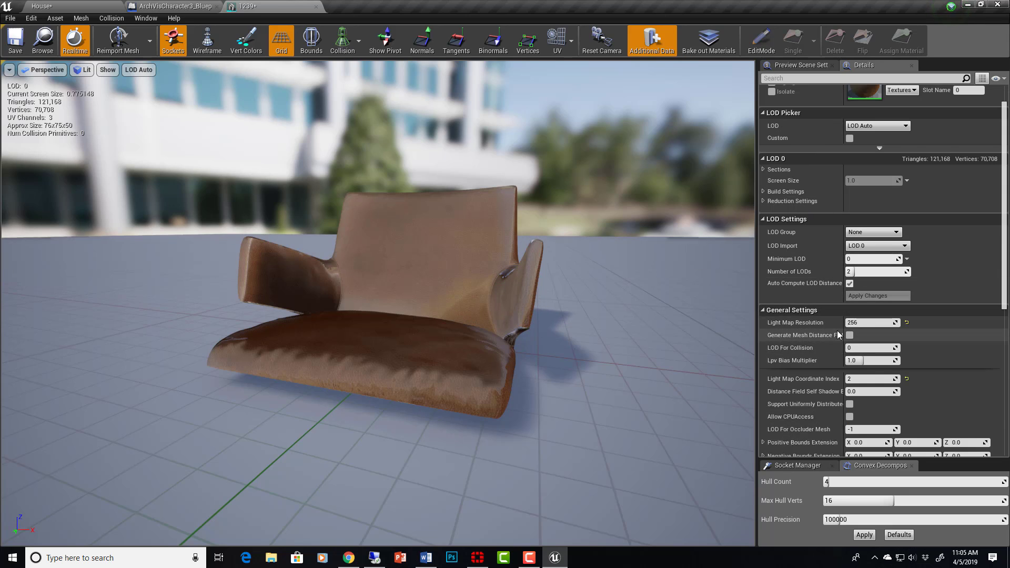
scroll(837, 334, "down", 1)
scroll(837, 331, "up", 4)
left_click(877, 176)
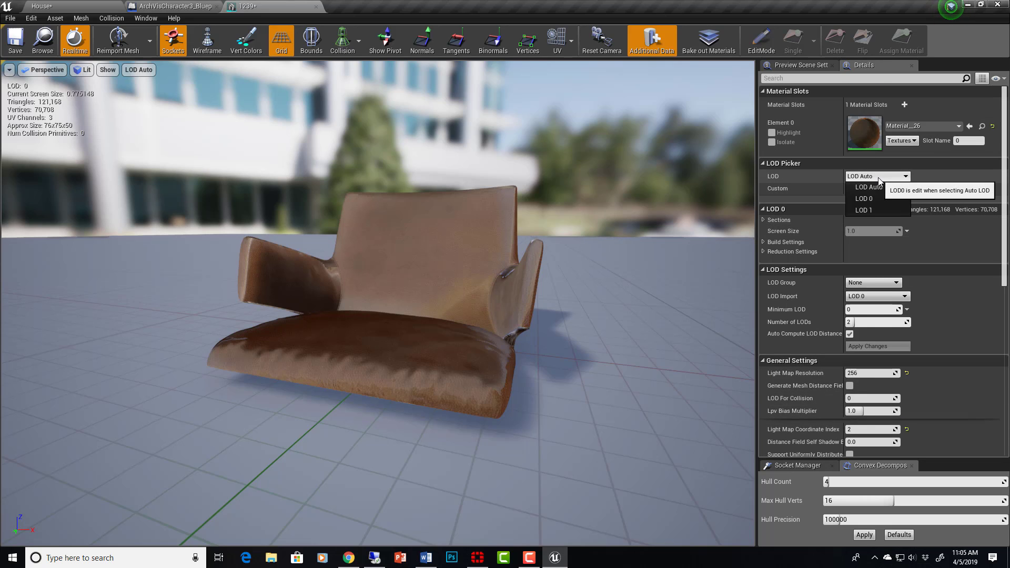
left_click(869, 210)
scroll(945, 343, "down", 1)
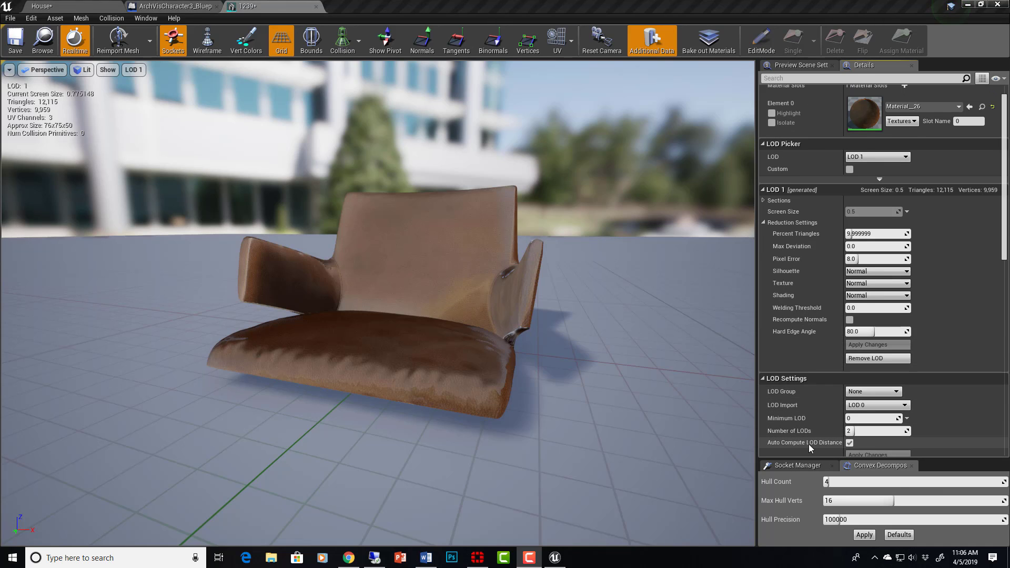
left_click(849, 443)
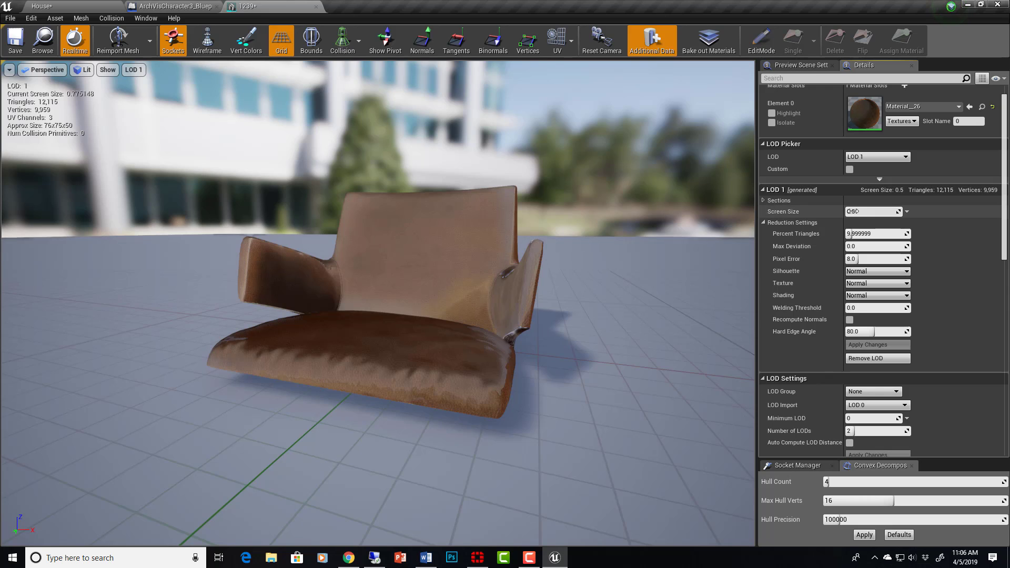
Step: Set the preview back to LOD Auto in wireframe and zoom in and out to check switching
left_click(132, 70)
left_click(139, 91)
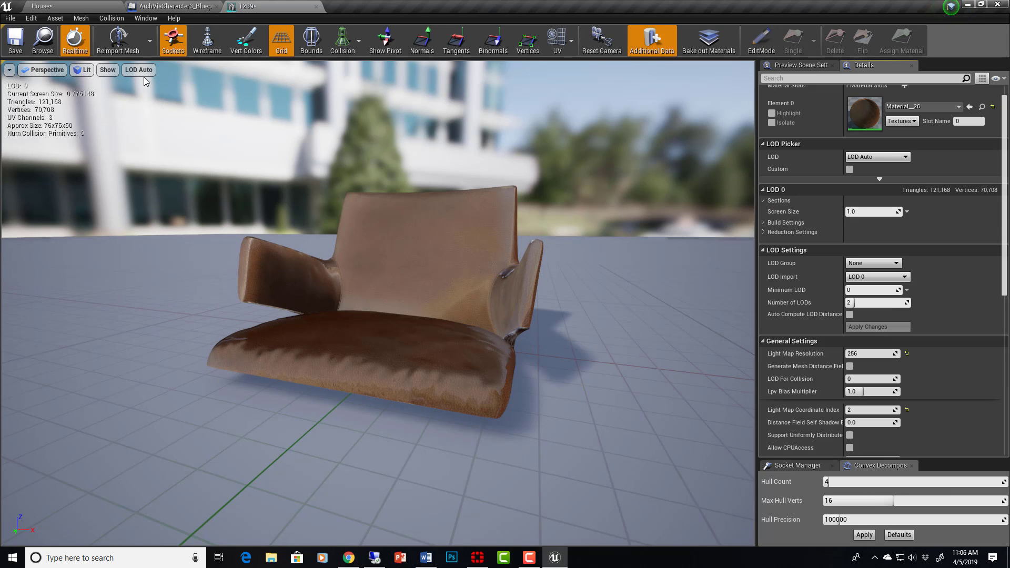
left_click(207, 41)
scroll(364, 201, "down", 3)
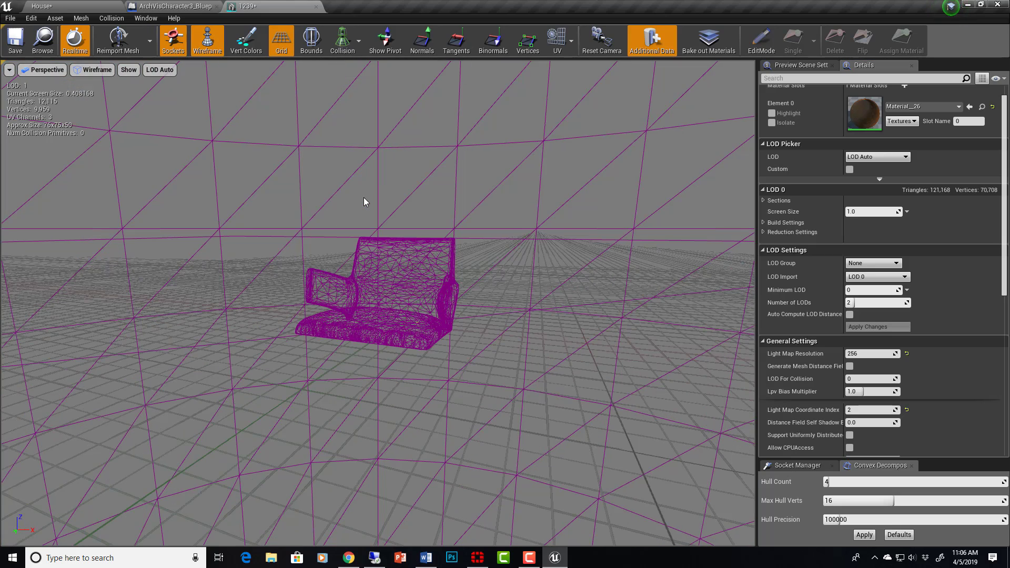
scroll(364, 202, "up", 3)
scroll(364, 202, "down", 5)
scroll(364, 201, "up", 5)
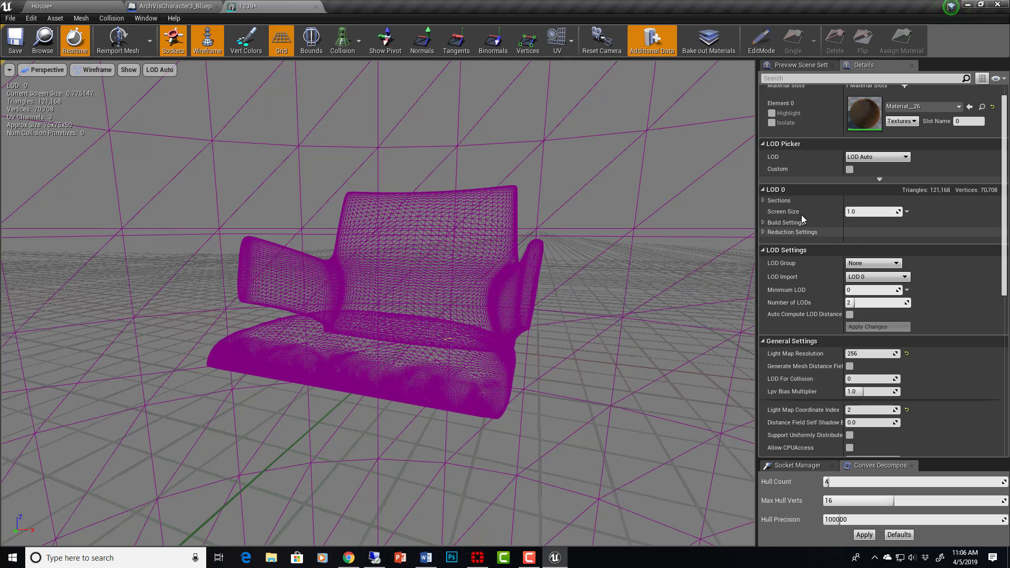
Step: Set LOD 1's Screen Size to 0.9 and zoom the wireframe preview to test the switch
left_click(762, 200)
left_click(877, 157)
left_click(863, 188)
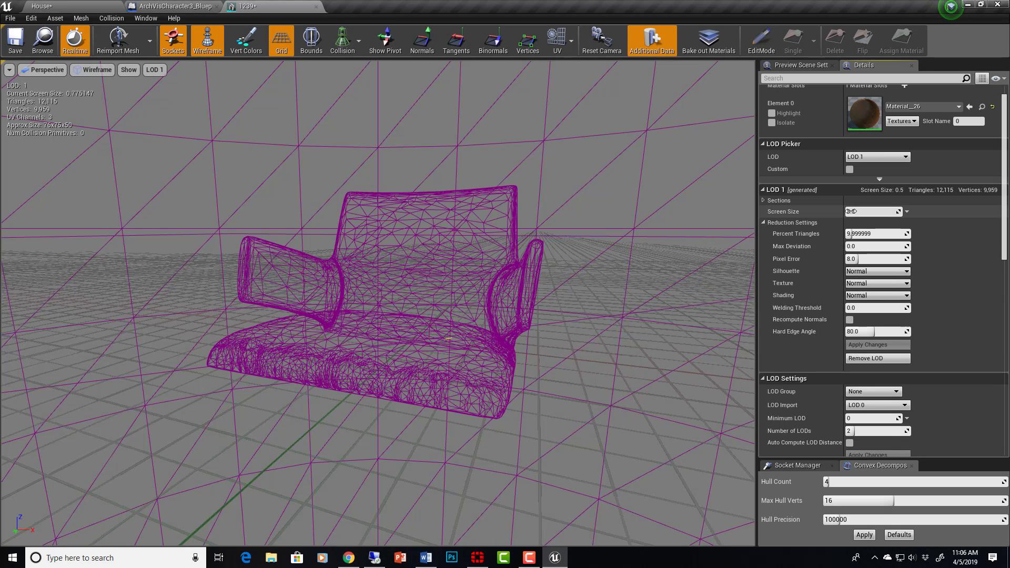
left_click(852, 212)
type("0.9")
key("Return")
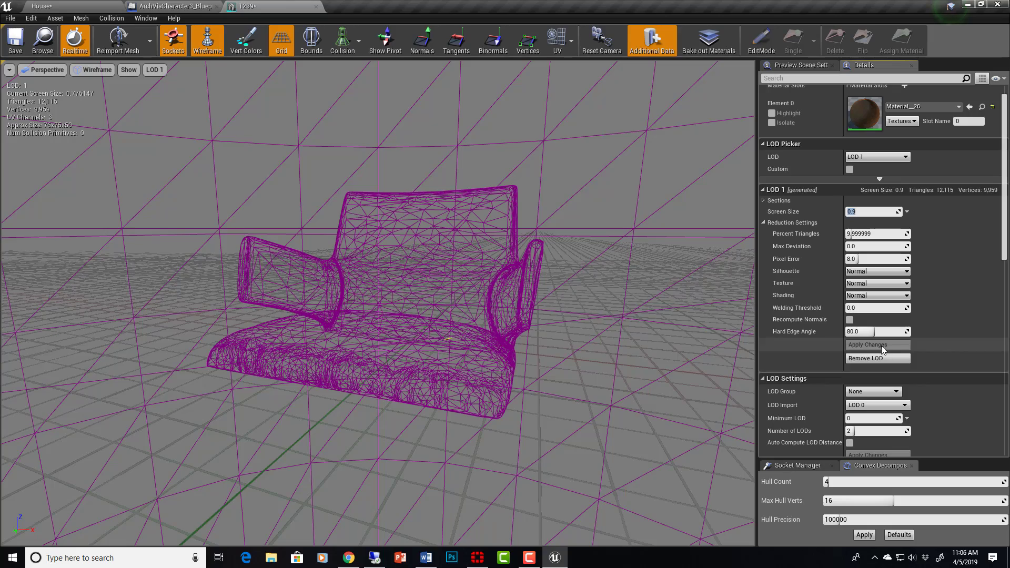
scroll(522, 280, "up", 8)
scroll(522, 281, "down", 7)
scroll(522, 281, "up", 7)
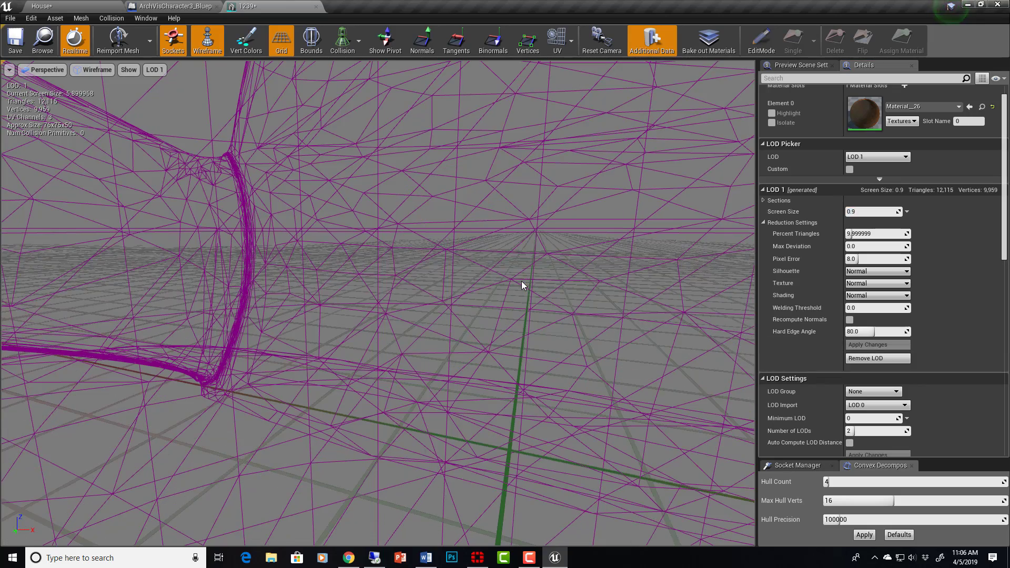
scroll(521, 281, "down", 5)
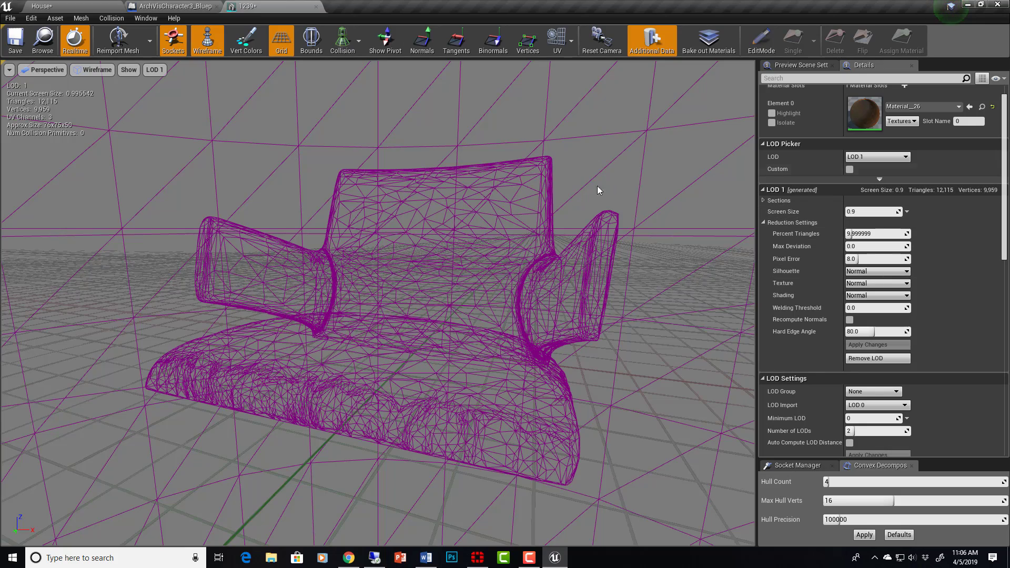
scroll(481, 274, "down", 3)
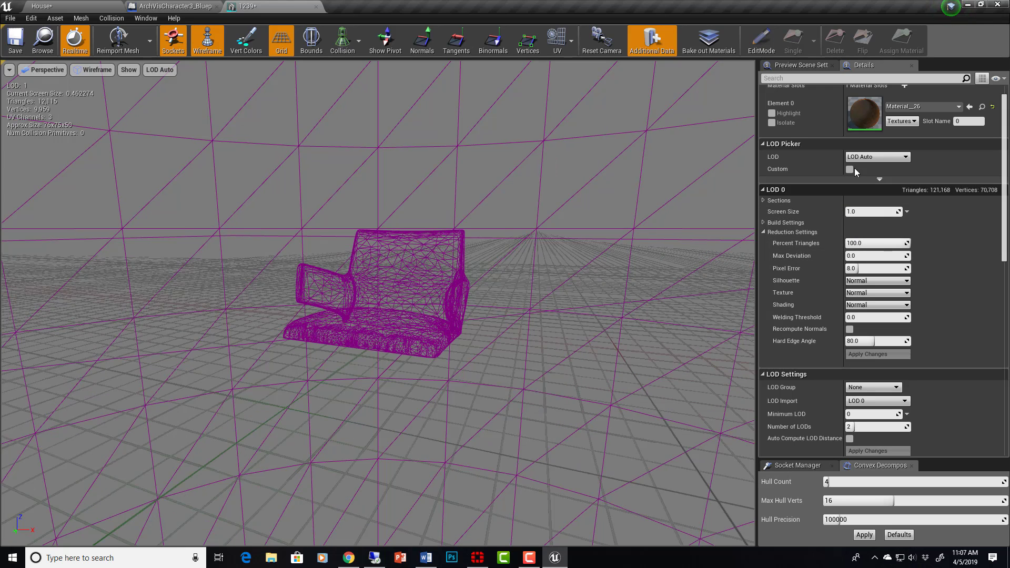
Step: Change LOD 1's Screen Size from 0.9 to 0.1
left_click(870, 161)
left_click(862, 192)
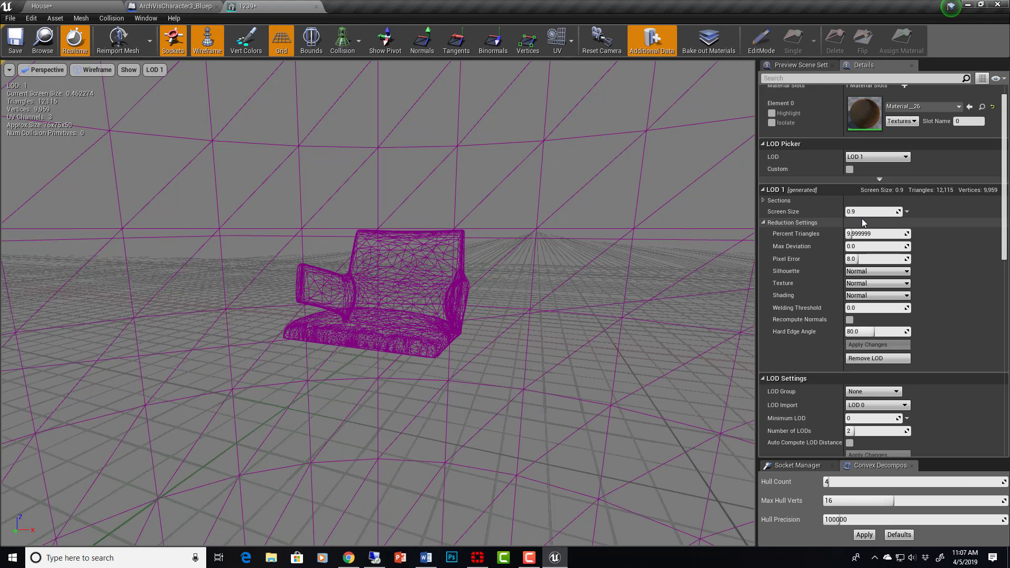
left_click(858, 212)
type(".")
key("Return")
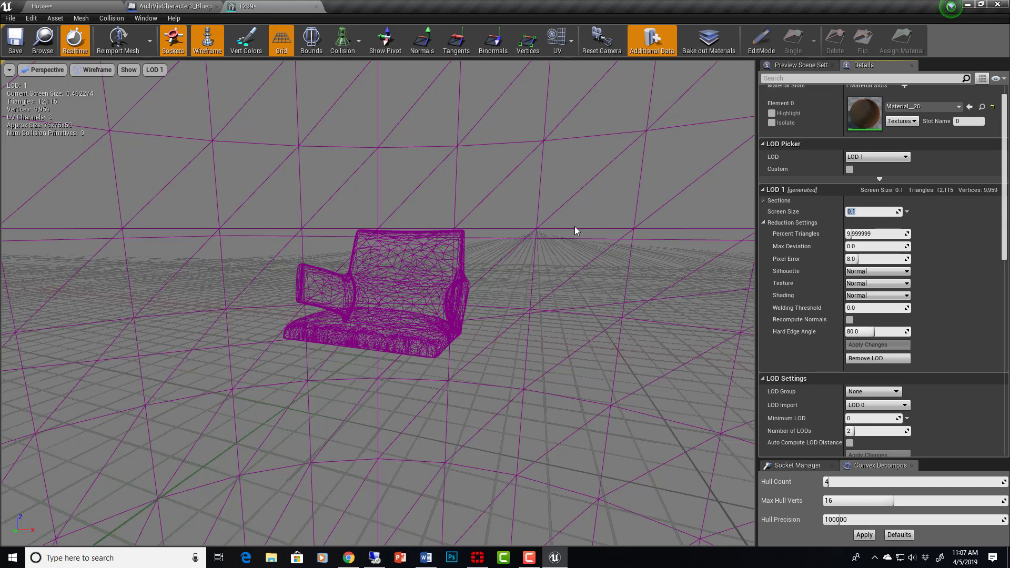
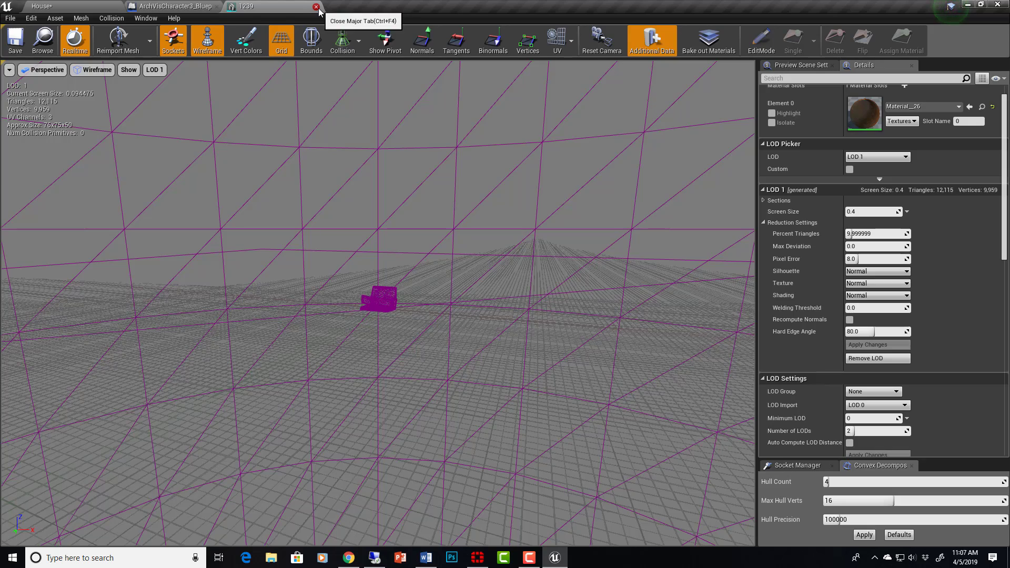
Step: Close the chair mesh and character Blueprint editors and play the house level
left_click(316, 7)
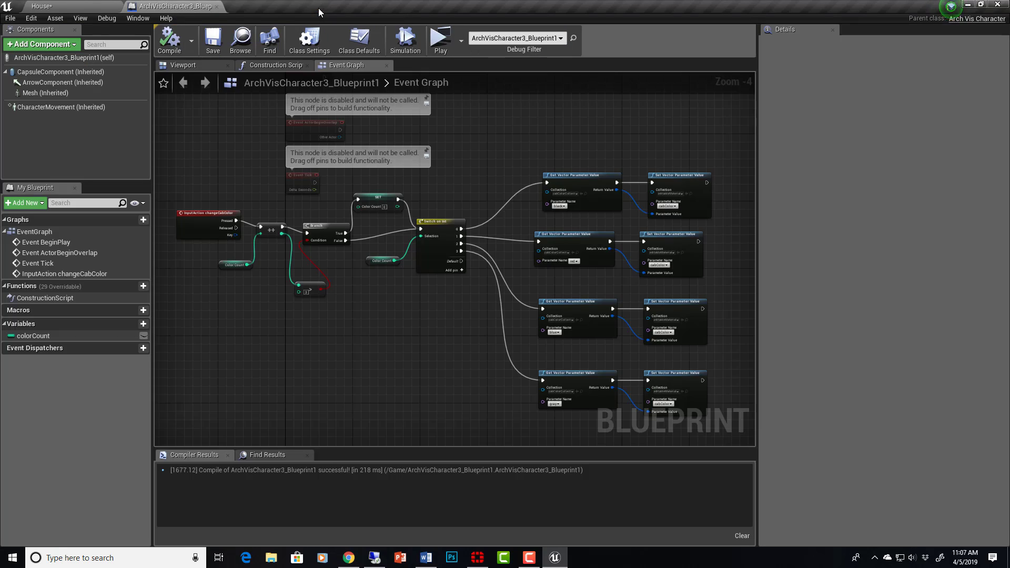
left_click(217, 7)
left_click(628, 39)
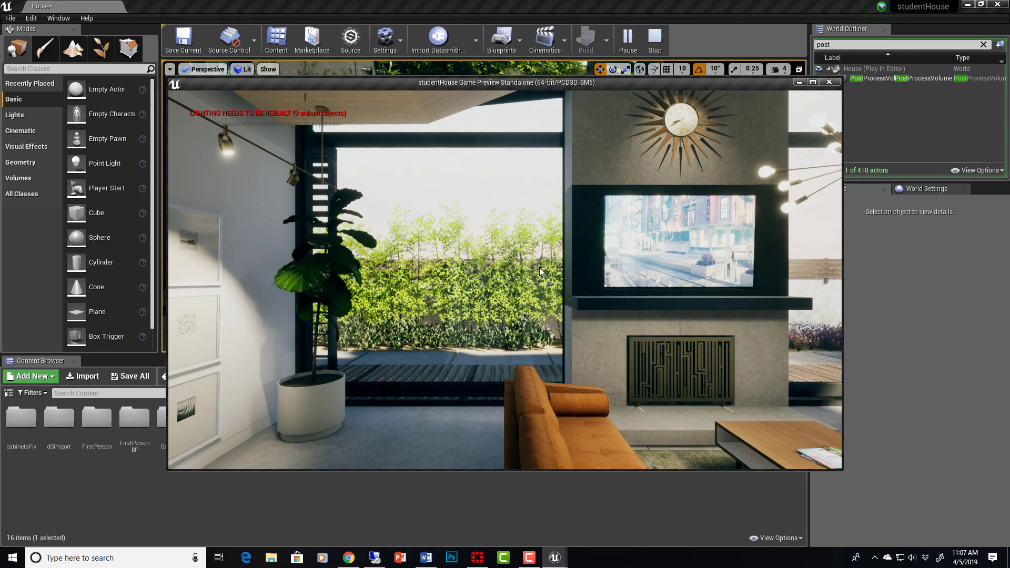
Step: Switch the viewport to Wireframe, circle the chair up close, then back away to watch it simplify
left_click(245, 69)
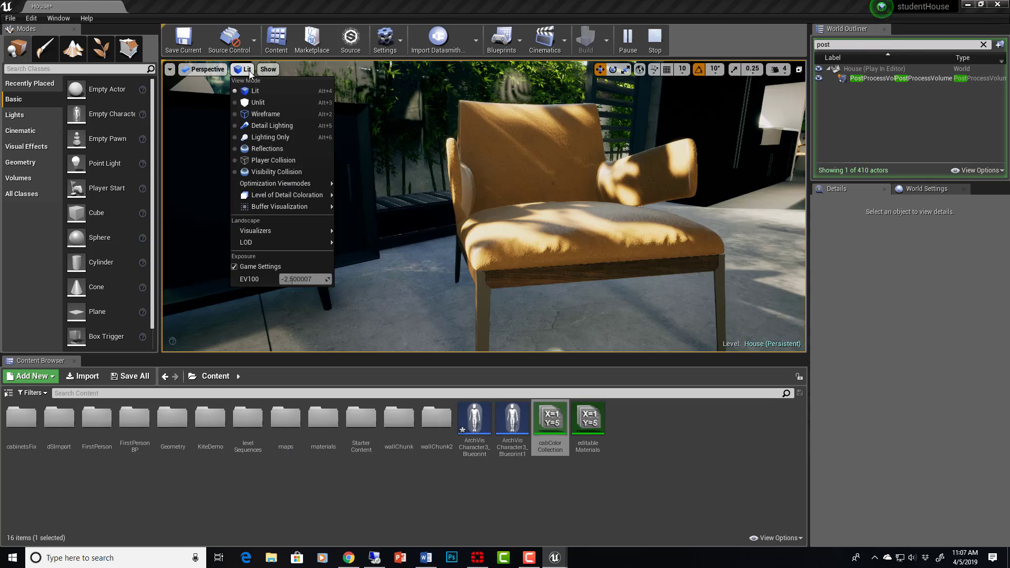
left_click(250, 113)
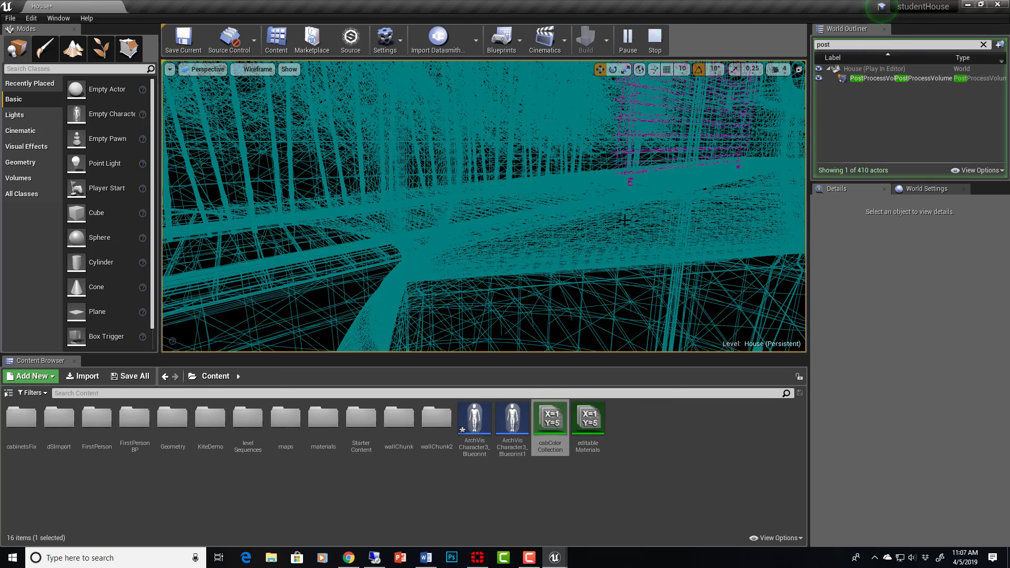
scroll(624, 220, "down", 3)
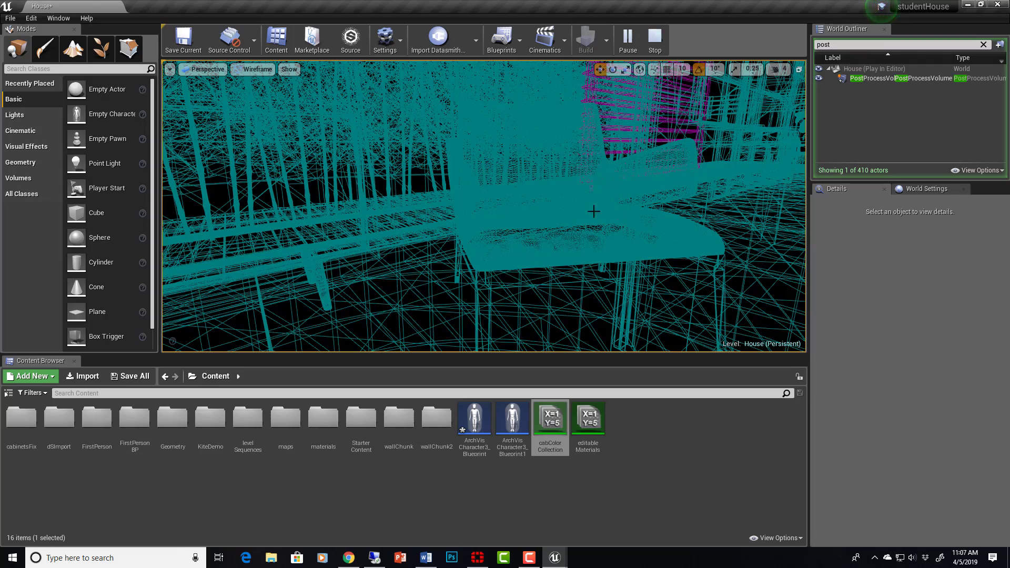
middle_click_drag(594, 237, 595, 184)
right_click_drag(593, 237, 626, 235)
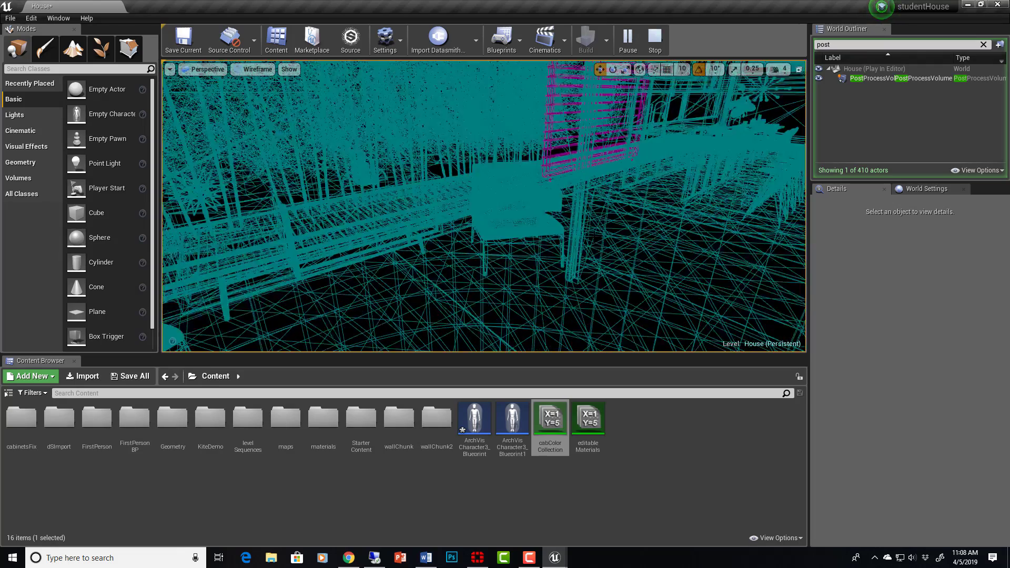
middle_click_drag(594, 237, 594, 270)
left_click_drag(593, 221, 593, 212)
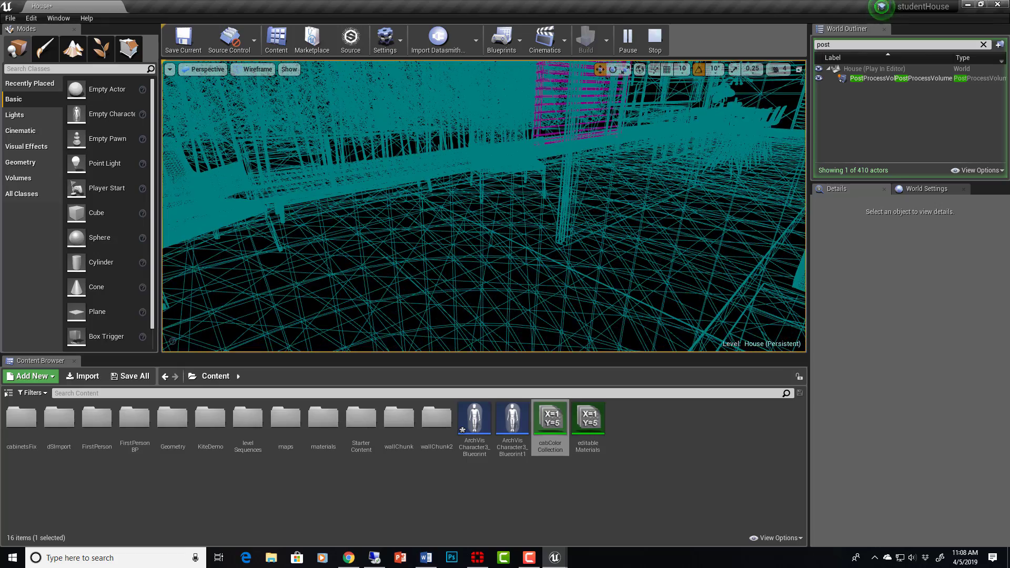
right_click_drag(593, 237, 544, 237)
key("s")
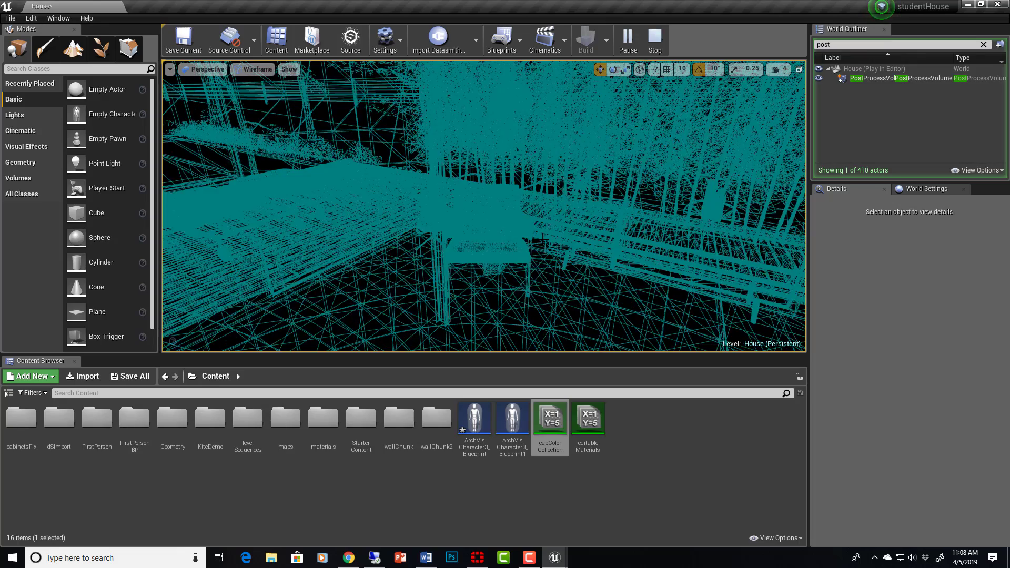
key("s")
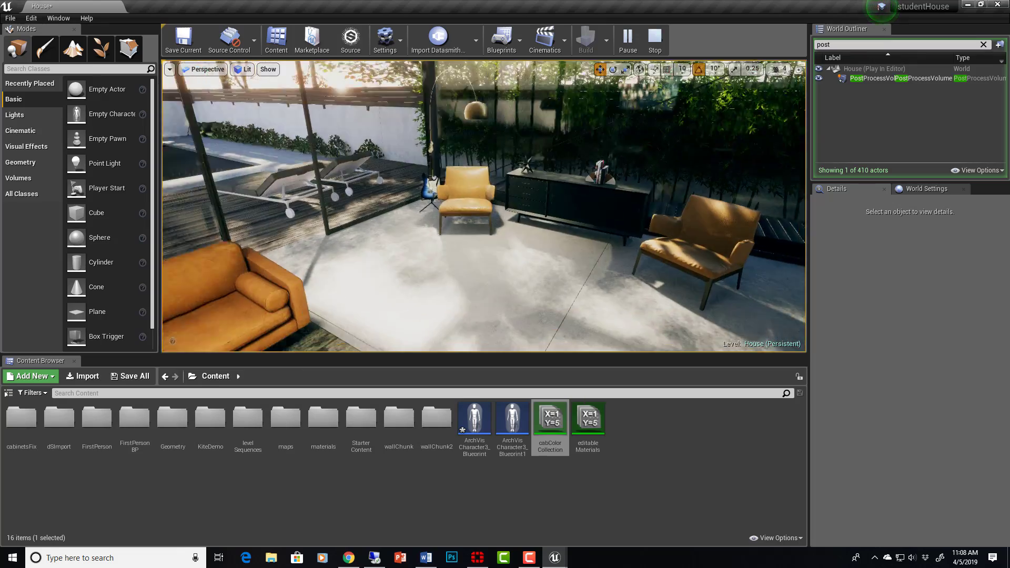
Step: Fly the camera sideways across the room and forward toward the kitchen, looking up at its ceiling
key("d")
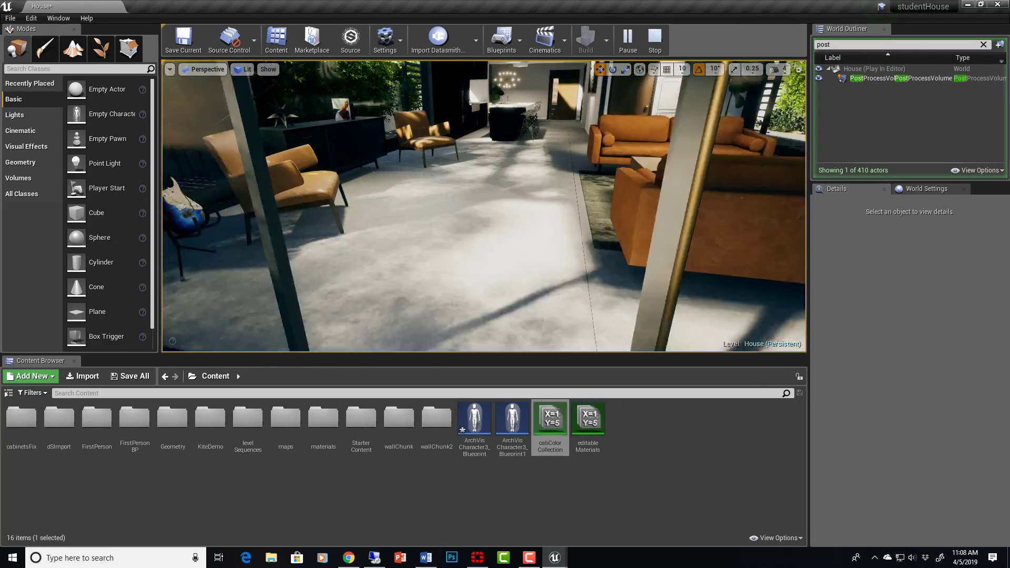
left_click_drag(608, 271, 608, 206)
right_click_drag(608, 270, 612, 210)
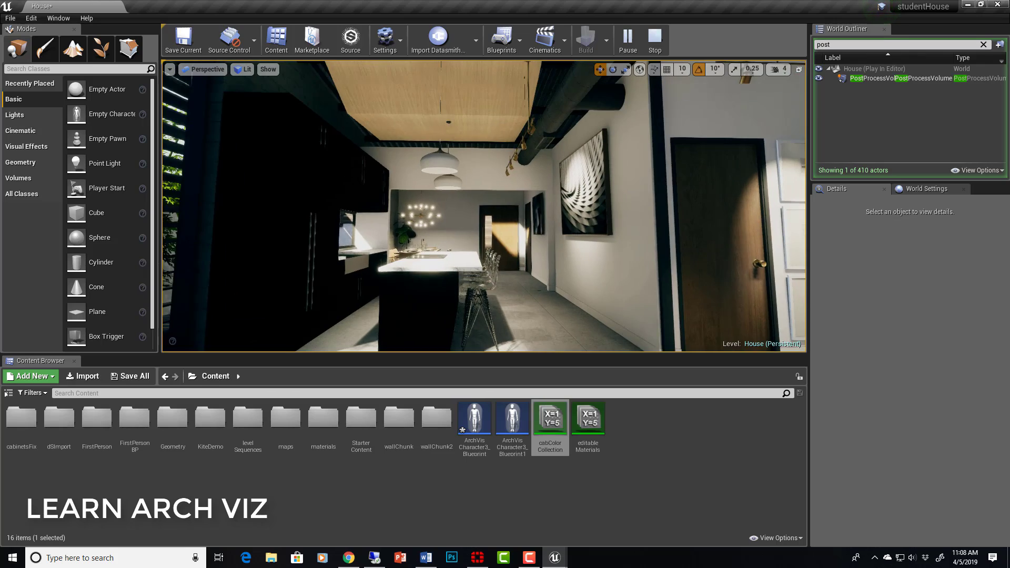